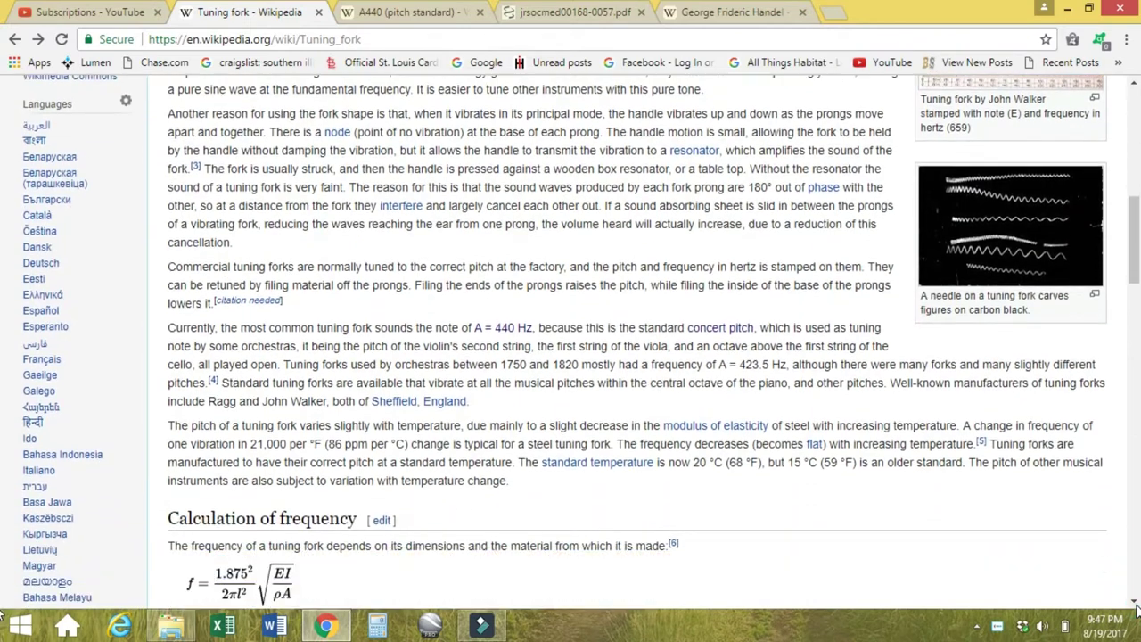
Switch to Excel, open the recent workbook "tuning fork info (1)" and browse the note list on the Note frequncies sheet
{"action": "scroll", "coordinate": [1138, 607], "scroll_direction": "down", "scroll_amount": 2}
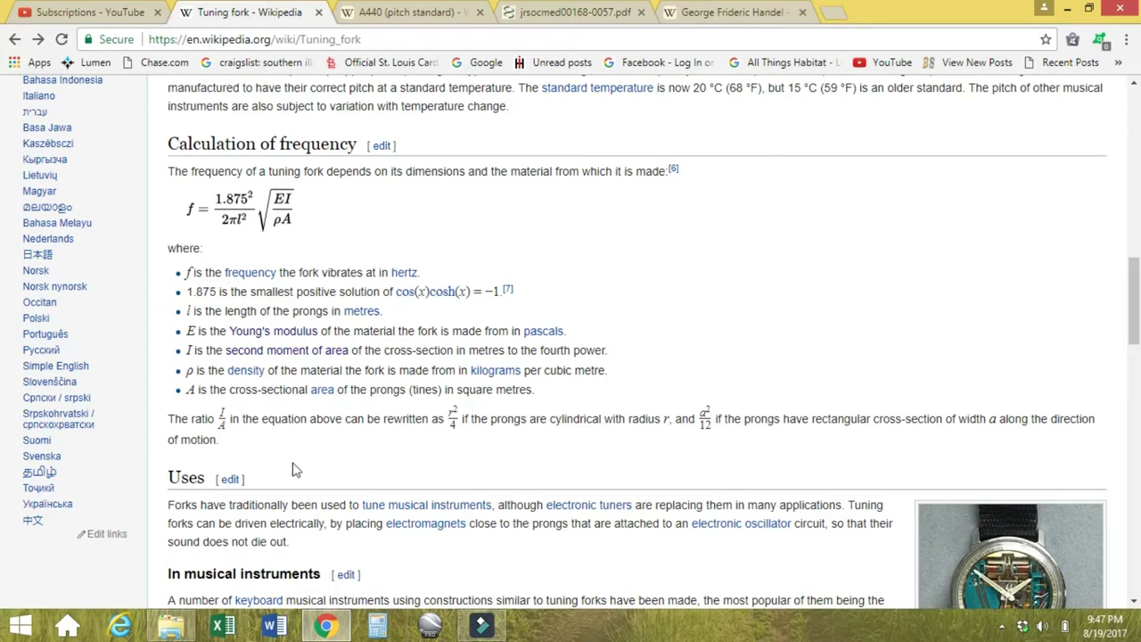
{"action": "left_click", "coordinate": [237, 627]}
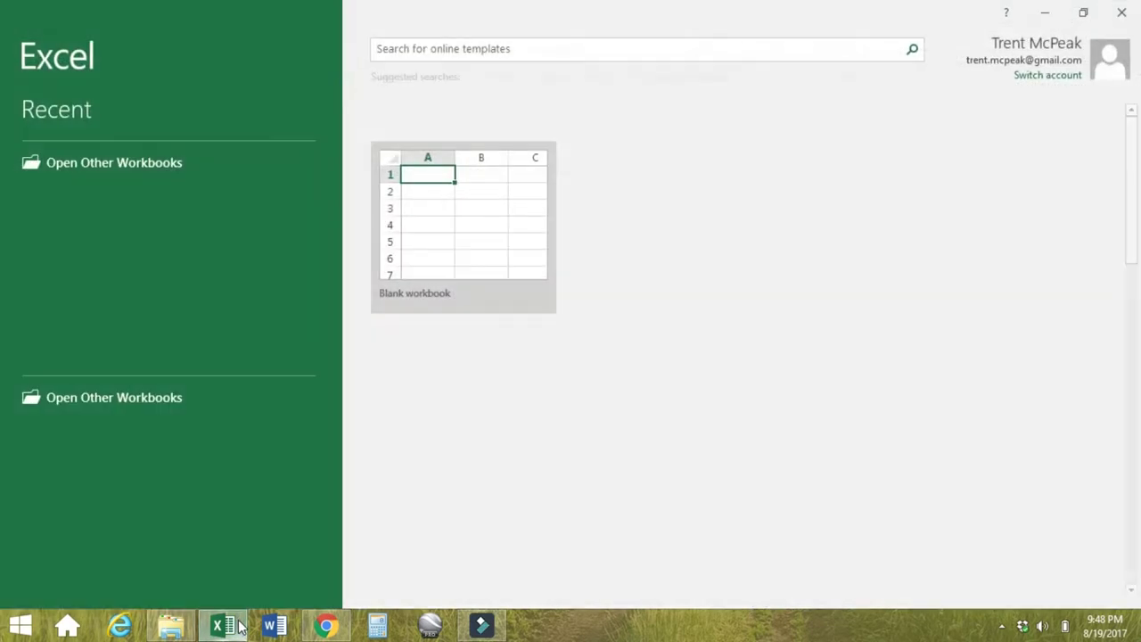
{"action": "left_click", "coordinate": [123, 174]}
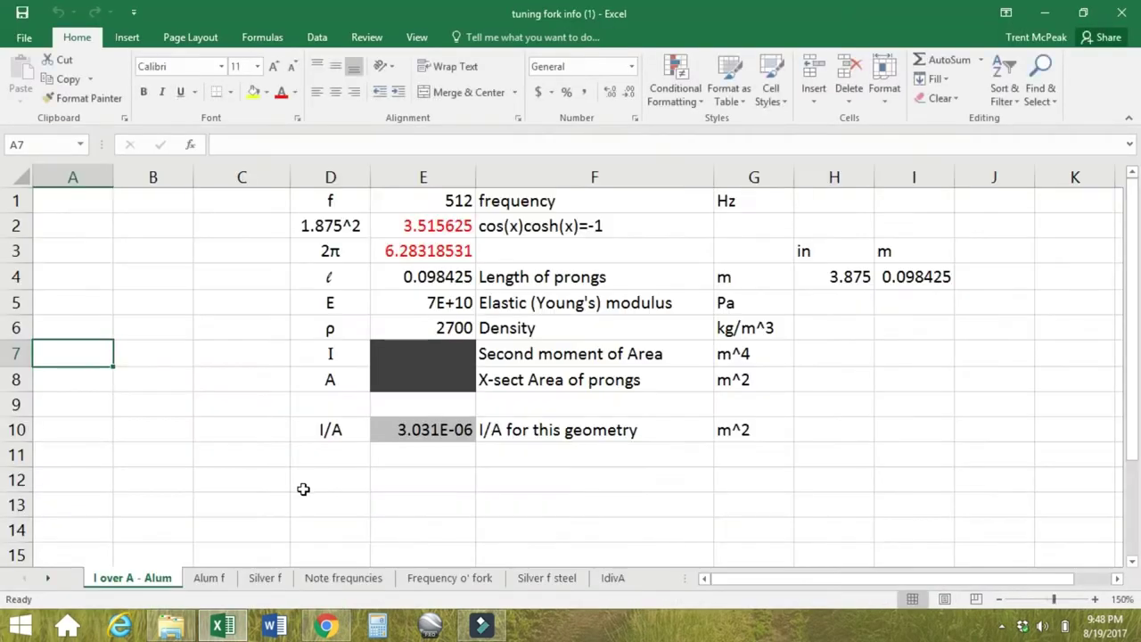
{"action": "left_click", "coordinate": [349, 586]}
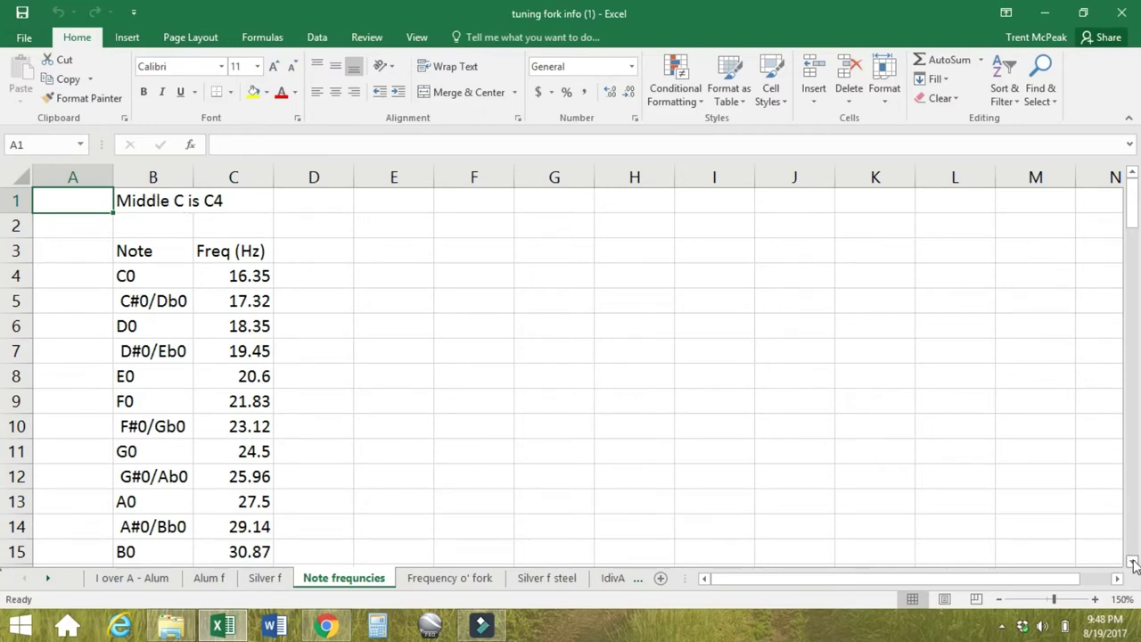
{"action": "left_click_drag", "start_coordinate": [1134, 562], "coordinate": [1133, 564]}
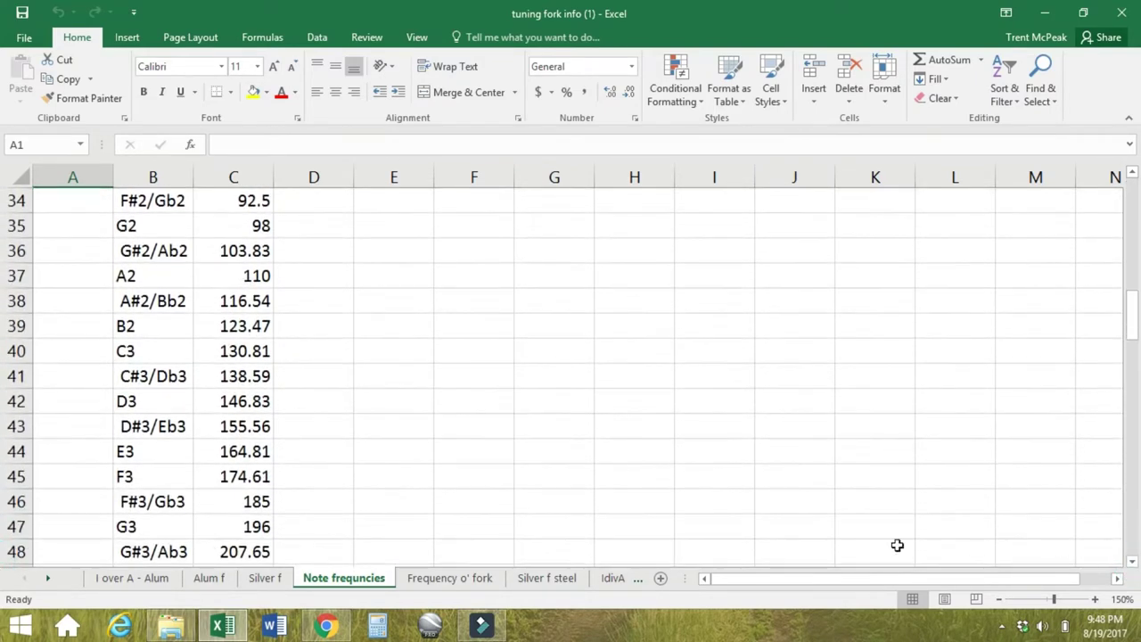
Switch to Chrome, read the Definition section of the linked Second moment of area article and return to the Tuning fork article
{"action": "left_click", "coordinate": [326, 627]}
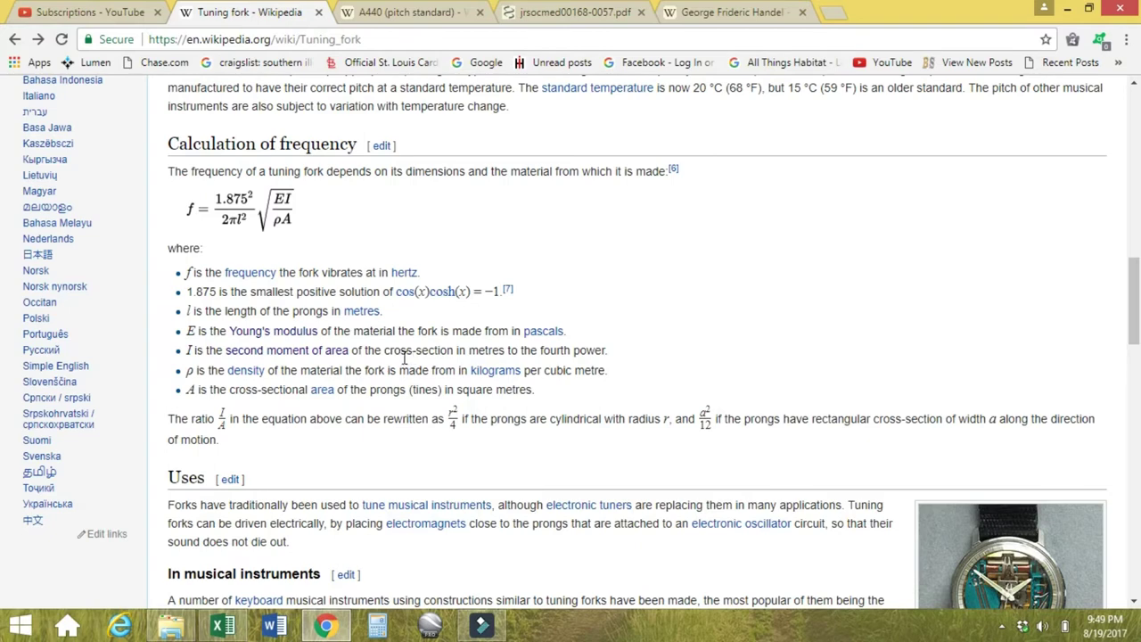
{"action": "left_click", "coordinate": [282, 351]}
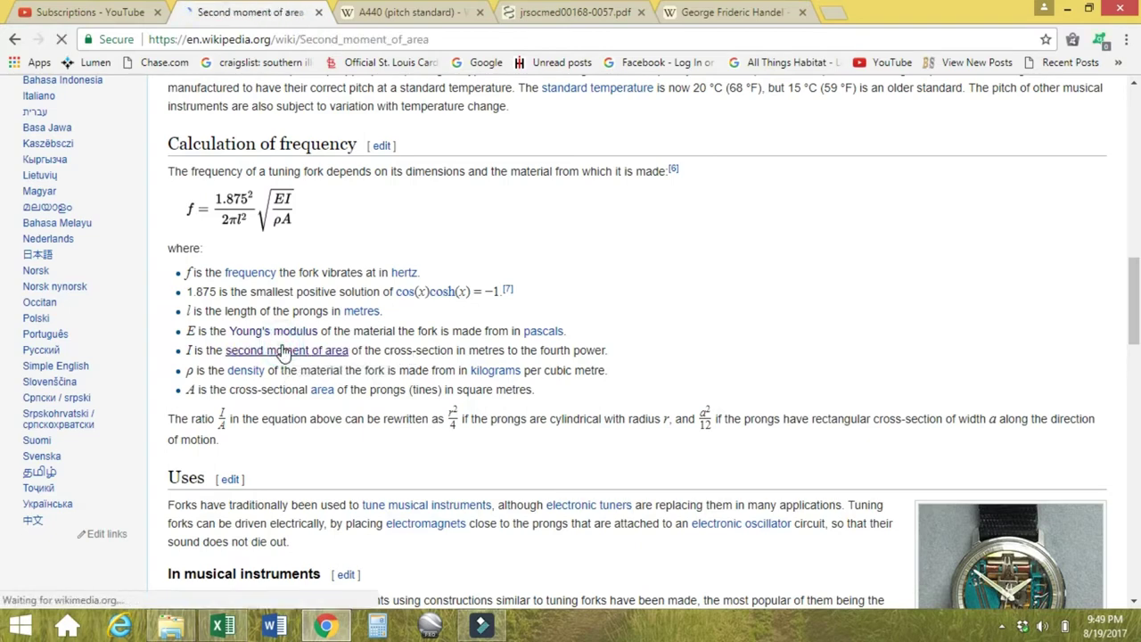
{"action": "left_click", "coordinate": [1133, 603]}
{"action": "scroll", "coordinate": [1134, 602], "scroll_direction": "down", "scroll_amount": 4}
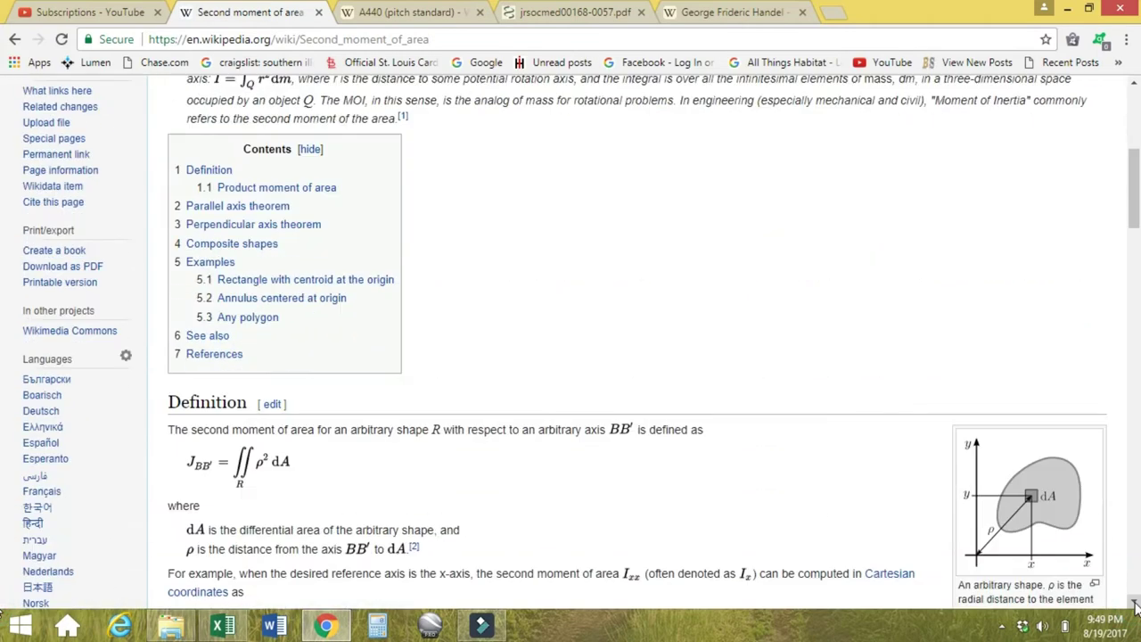
{"action": "scroll", "coordinate": [1135, 606], "scroll_direction": "down", "scroll_amount": 2}
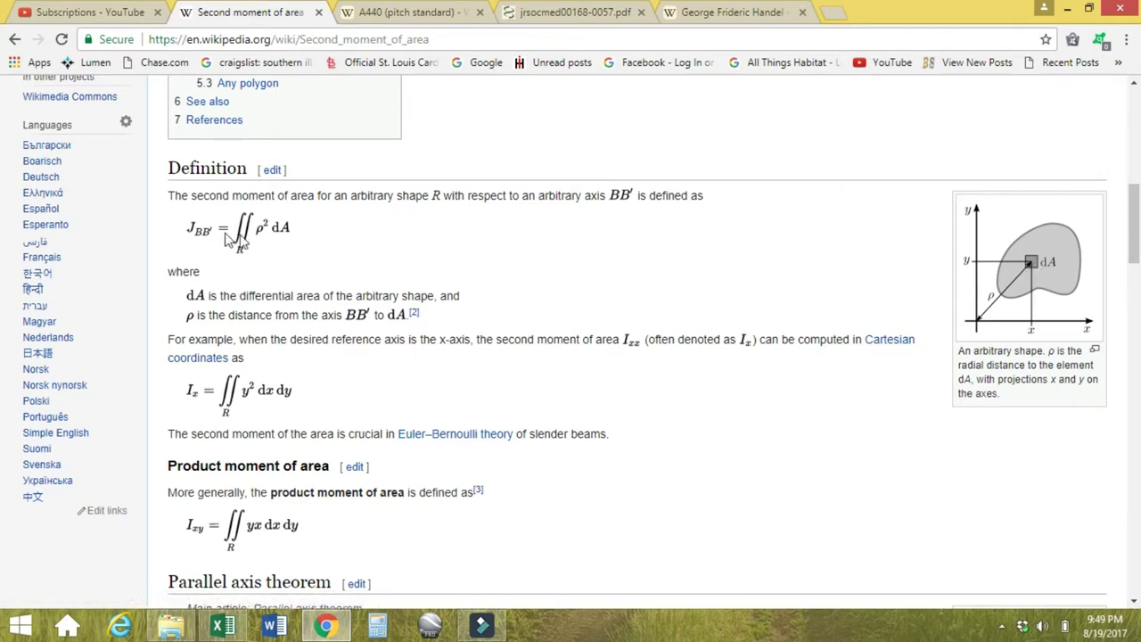
{"action": "left_click", "coordinate": [19, 41]}
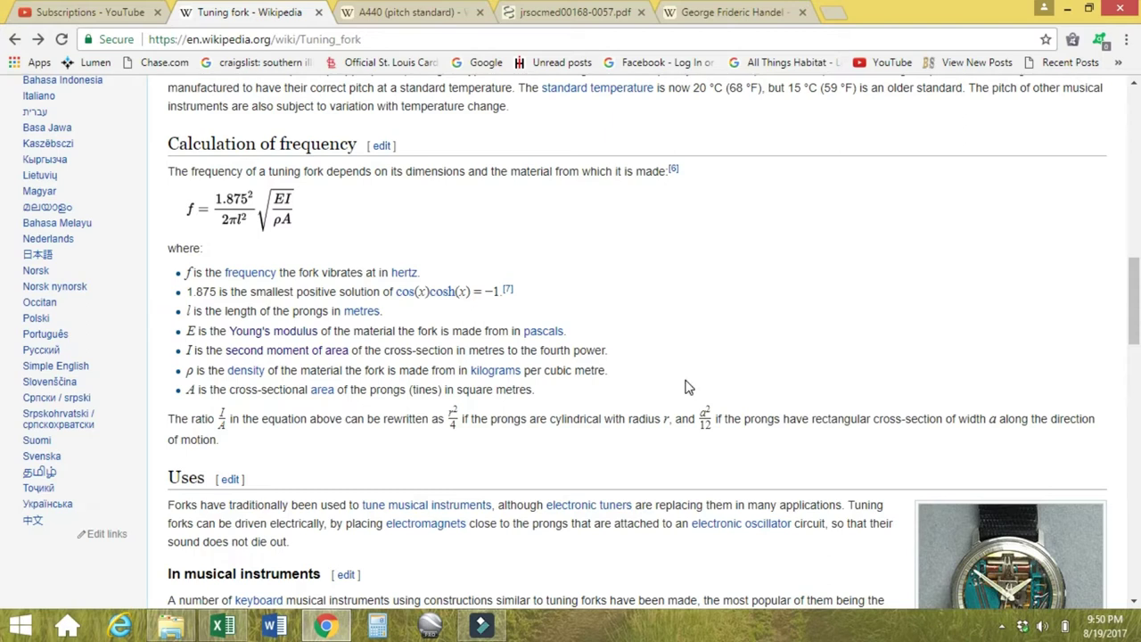
Switch to Excel and inspect the frequency value in cell E1 of the I over A - Alum sheet
{"action": "left_click", "coordinate": [220, 629]}
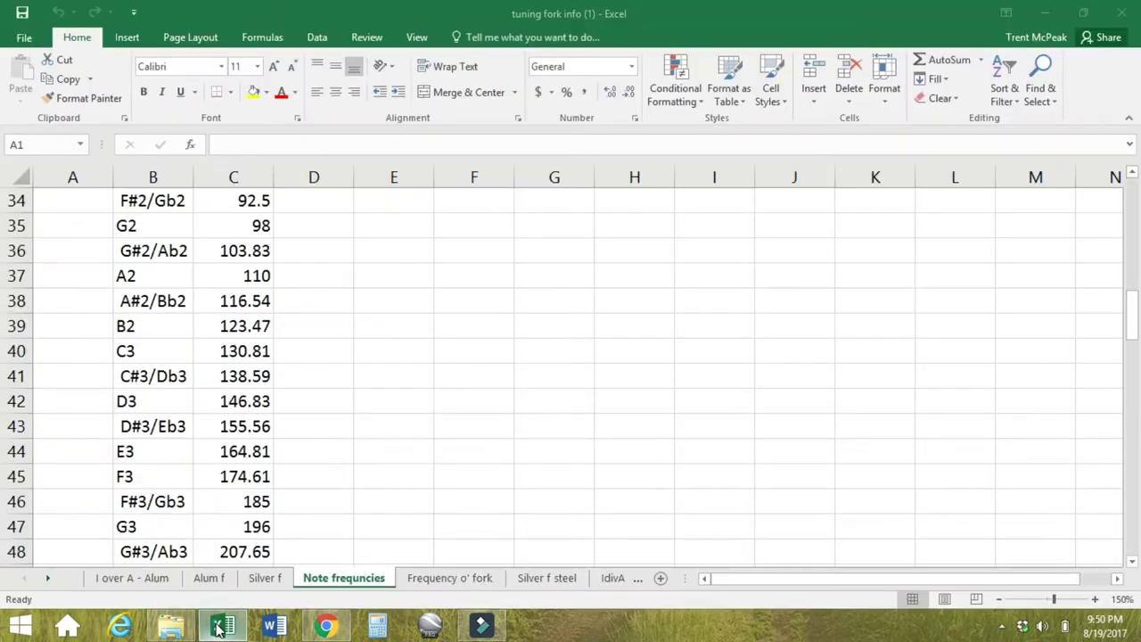
{"action": "left_click", "coordinate": [125, 578]}
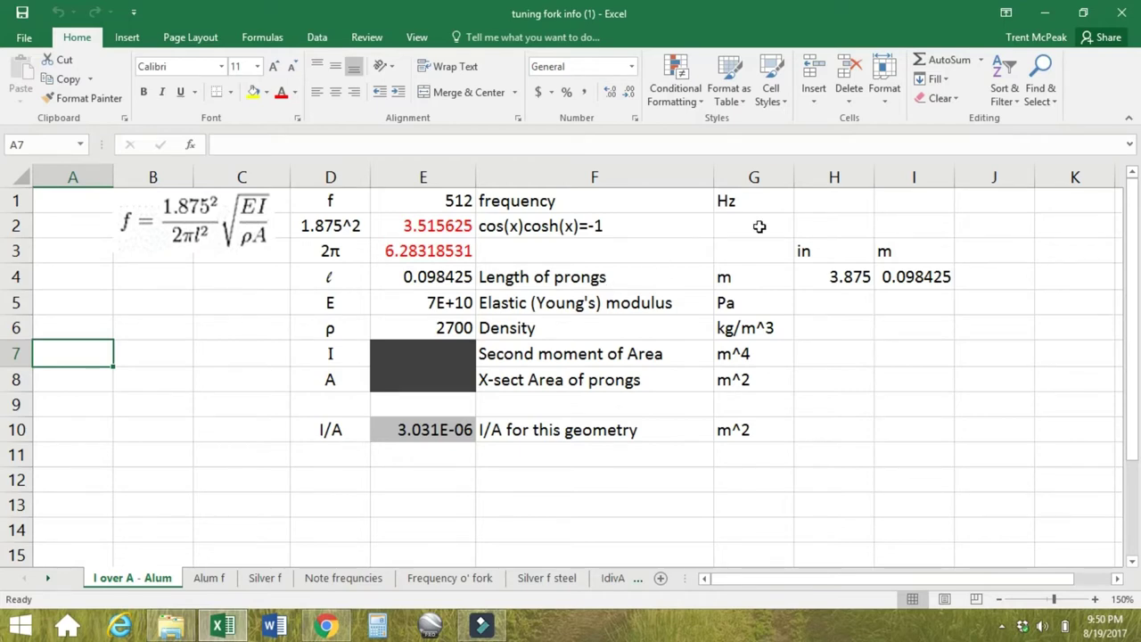
{"action": "left_click", "coordinate": [453, 200]}
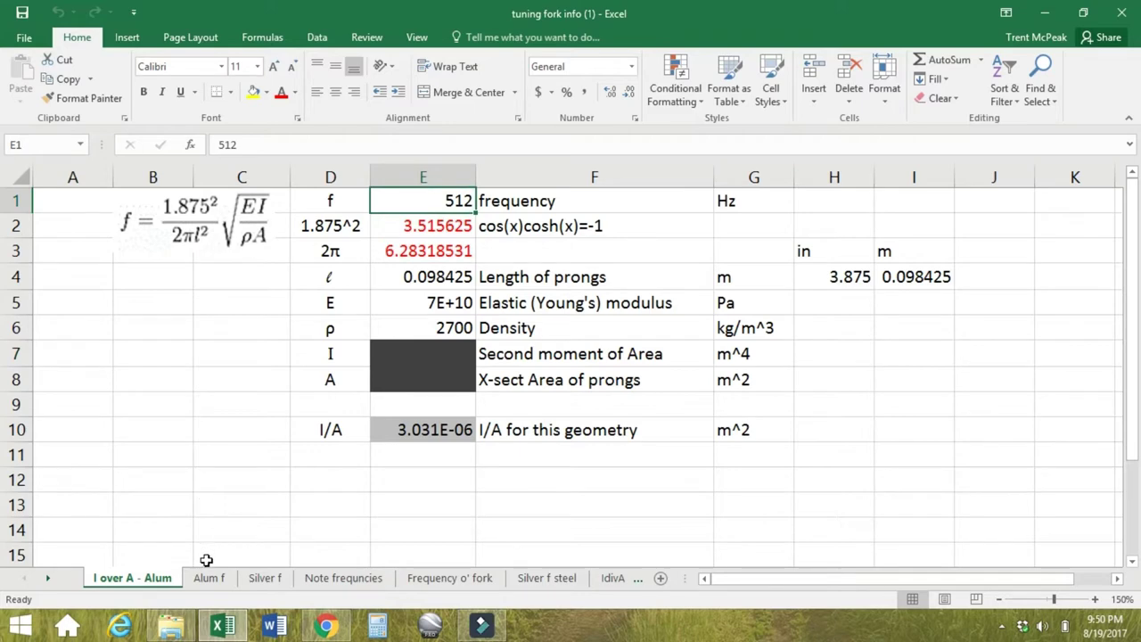
Examine the highlighted A4 and C5 rows on the Note frequncies sheet
{"action": "left_click", "coordinate": [328, 583]}
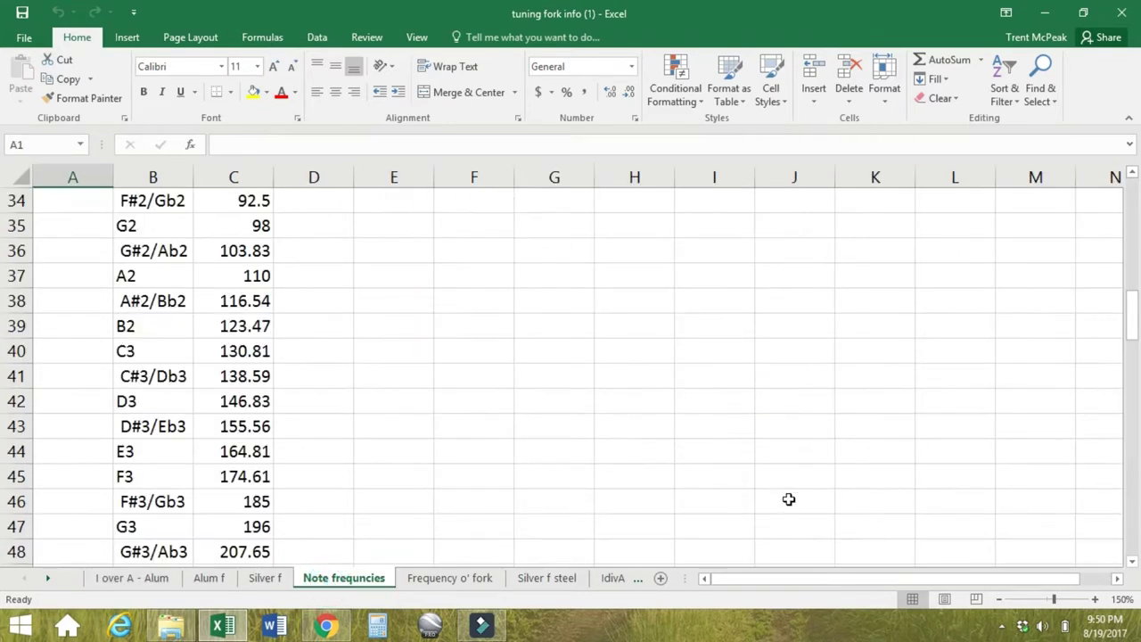
{"action": "left_click", "coordinate": [1134, 549]}
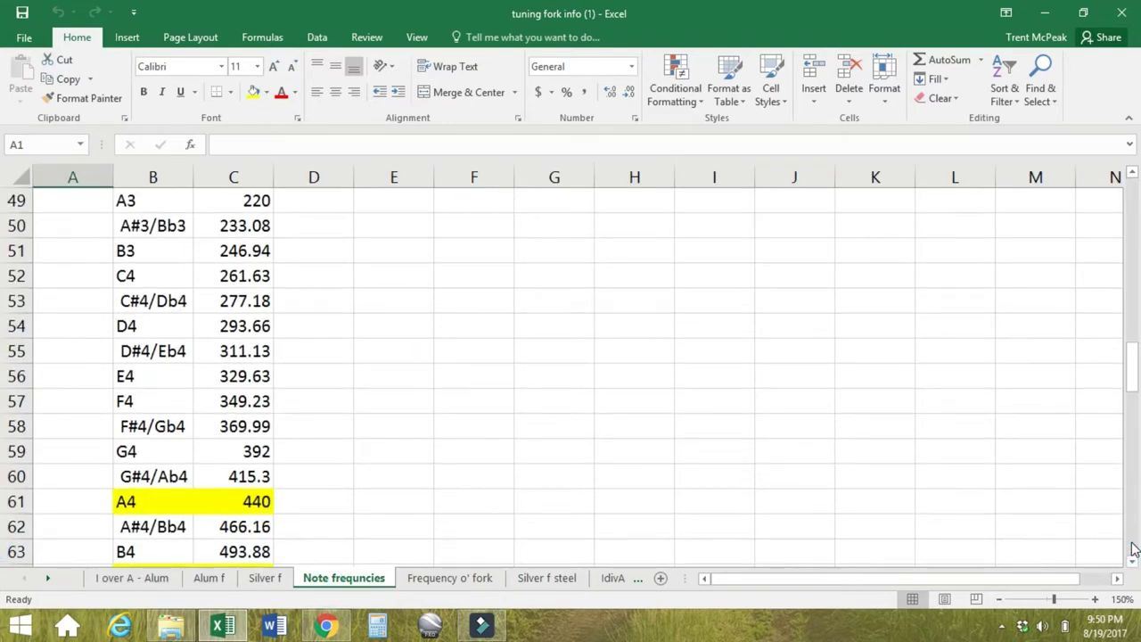
{"action": "left_click", "coordinate": [1130, 542]}
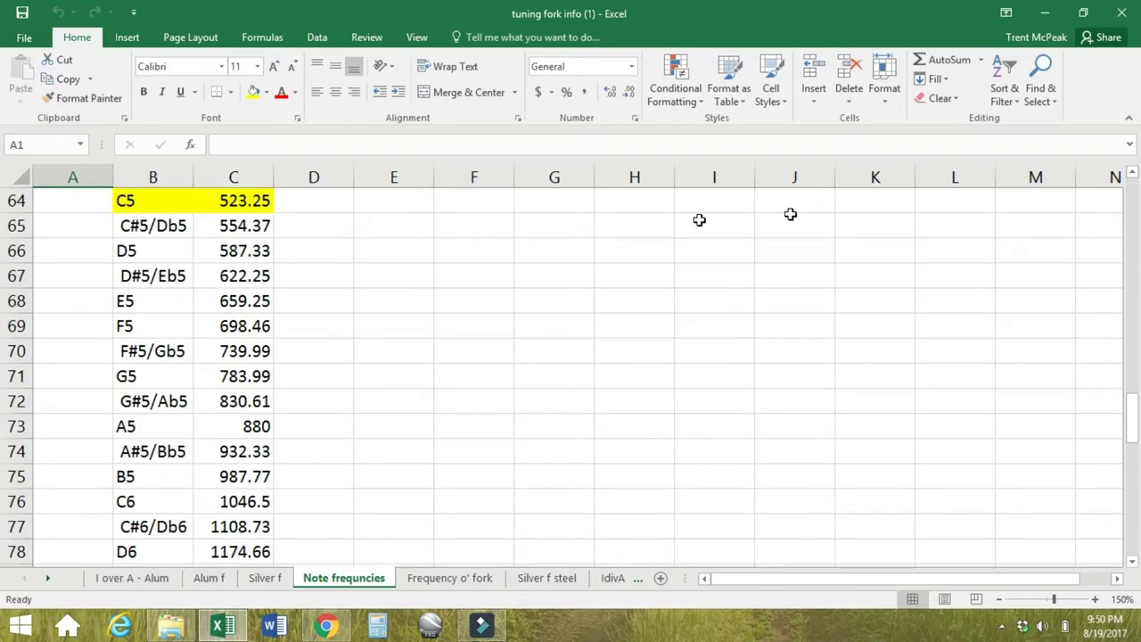
{"action": "left_click", "coordinate": [1133, 173]}
{"action": "left_click", "coordinate": [1133, 173]}
{"action": "left_click", "coordinate": [1133, 173]}
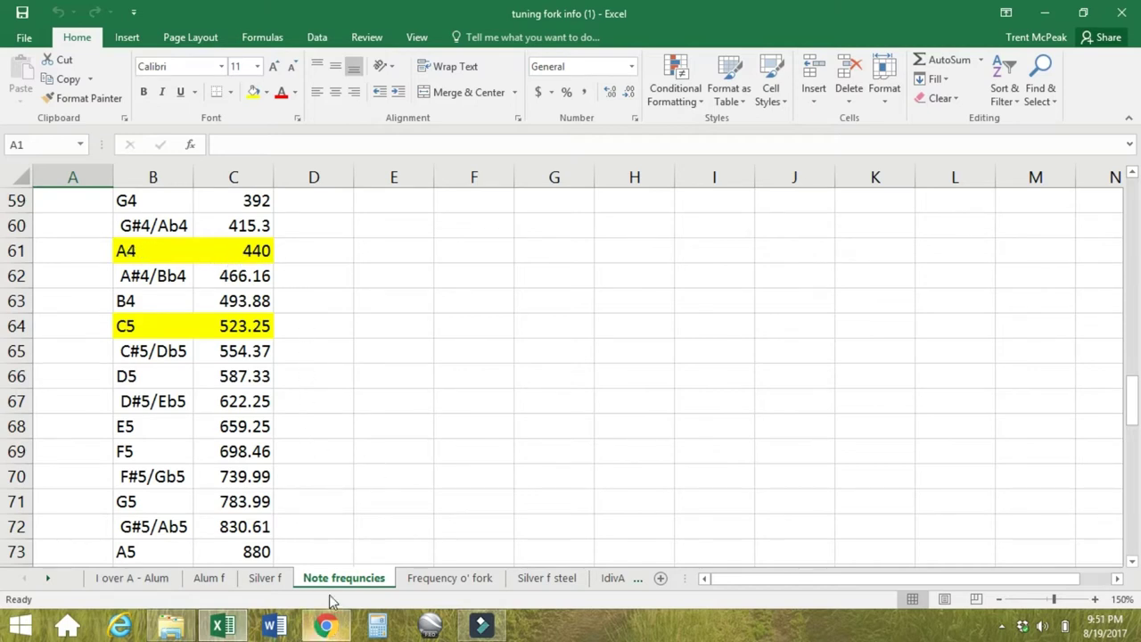
Check the pitch of Handel's fork in the jrsocmed00168-0057.pdf article in Chrome and return to the Excel workbook
{"action": "left_click", "coordinate": [326, 625]}
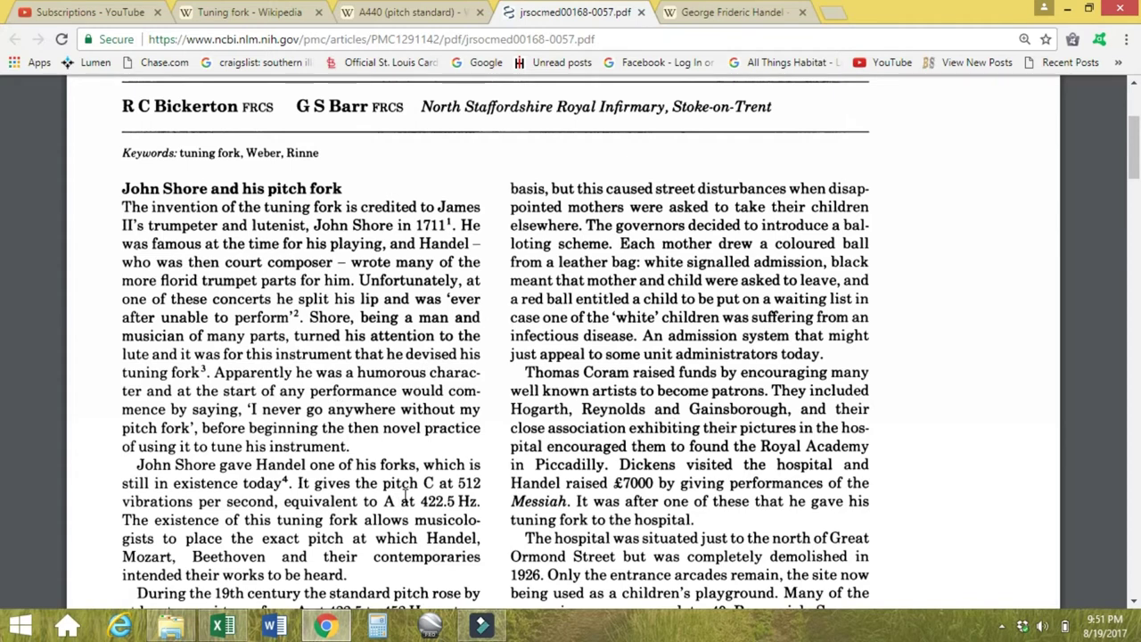
{"action": "left_click", "coordinate": [221, 626]}
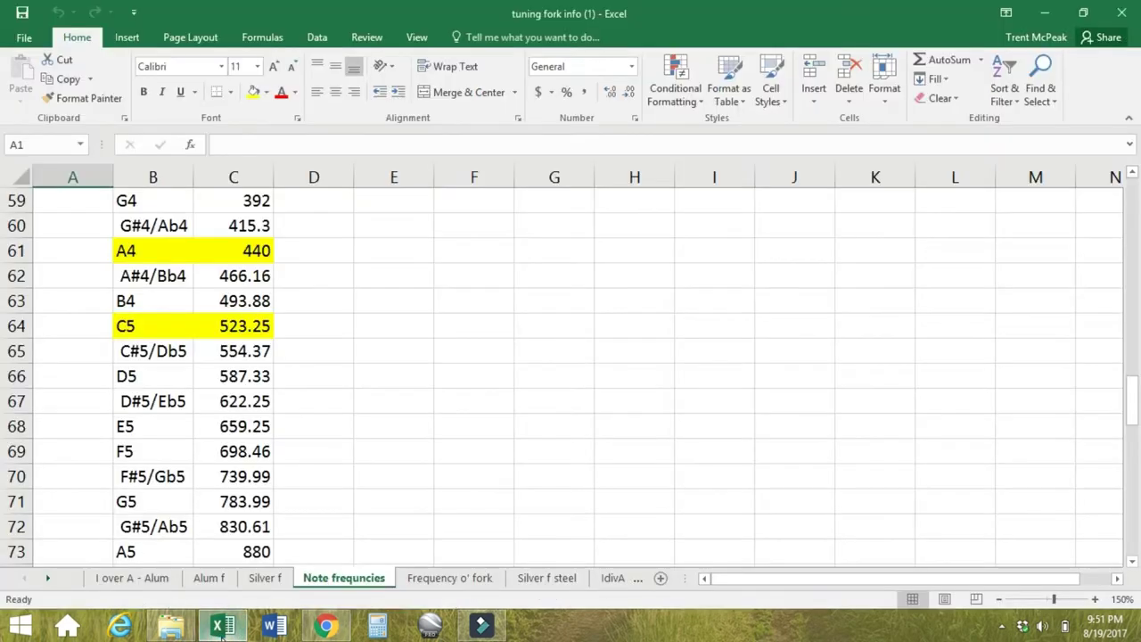
{"action": "left_click", "coordinate": [326, 626]}
{"action": "left_click", "coordinate": [223, 627]}
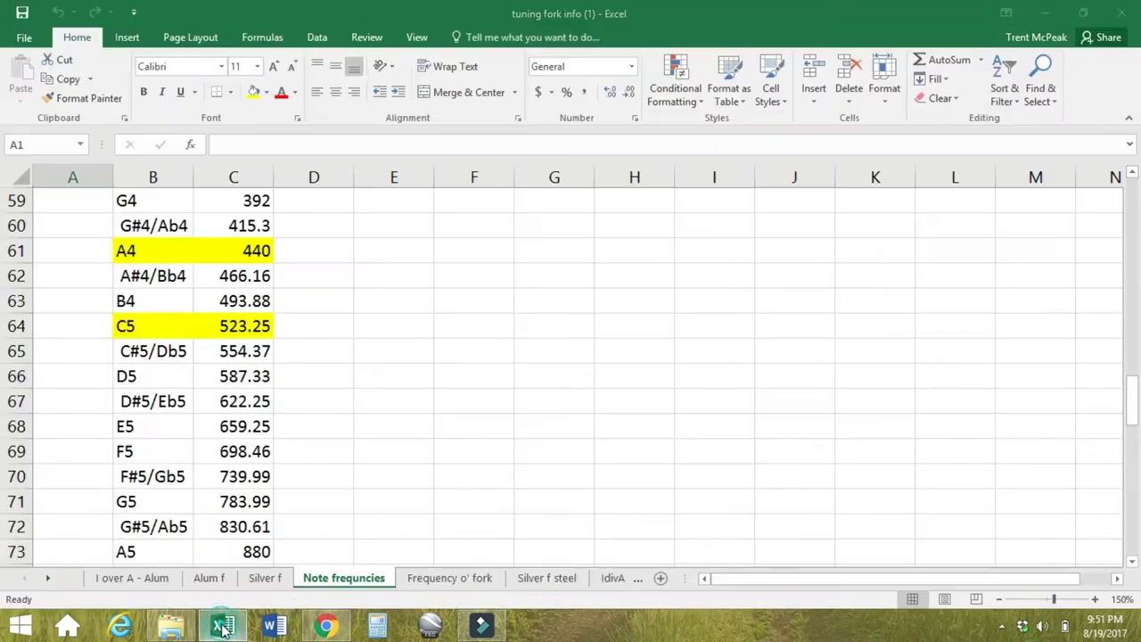
Inspect the prong length, Young's modulus and density inputs on the I over A - Alum sheet
{"action": "left_click", "coordinate": [132, 579]}
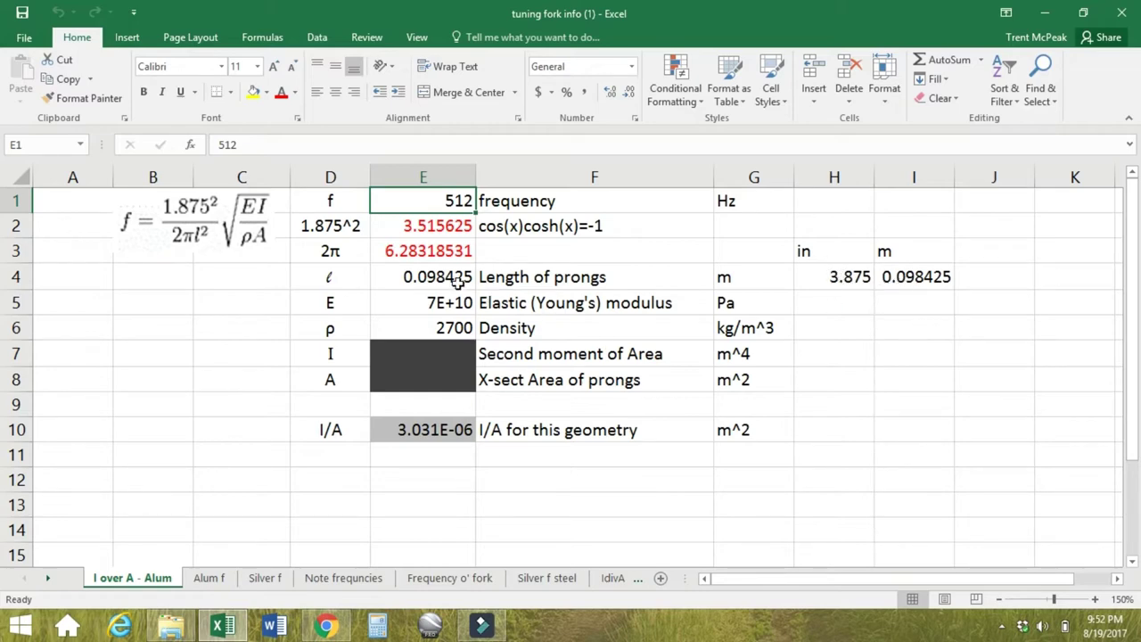
{"action": "left_click", "coordinate": [836, 276]}
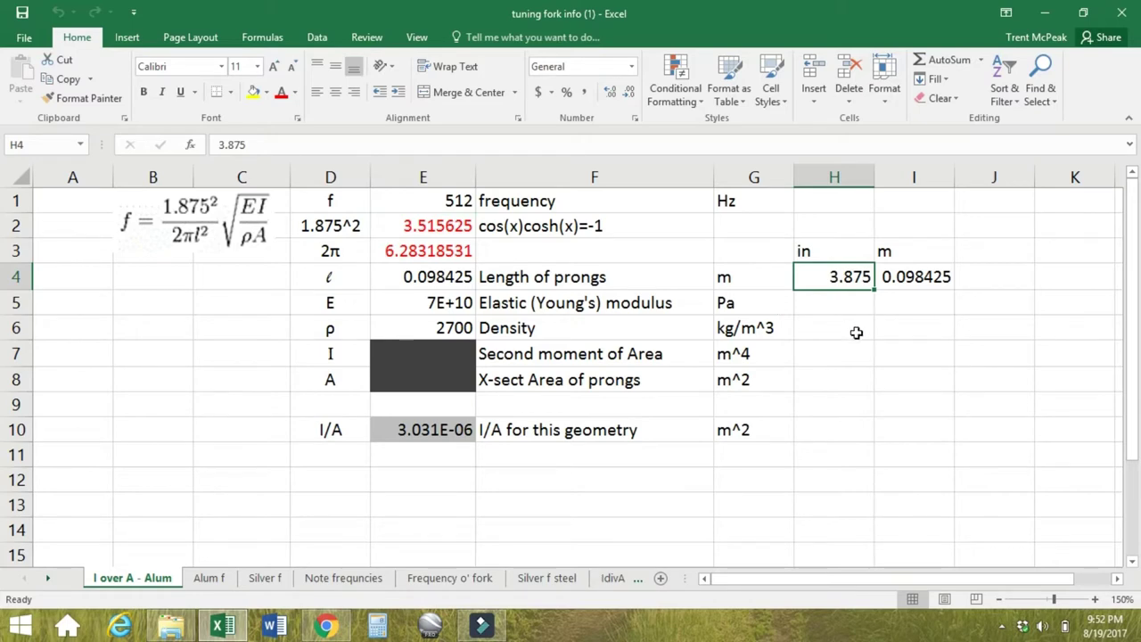
{"action": "left_click", "coordinate": [448, 275]}
{"action": "left_click", "coordinate": [415, 305]}
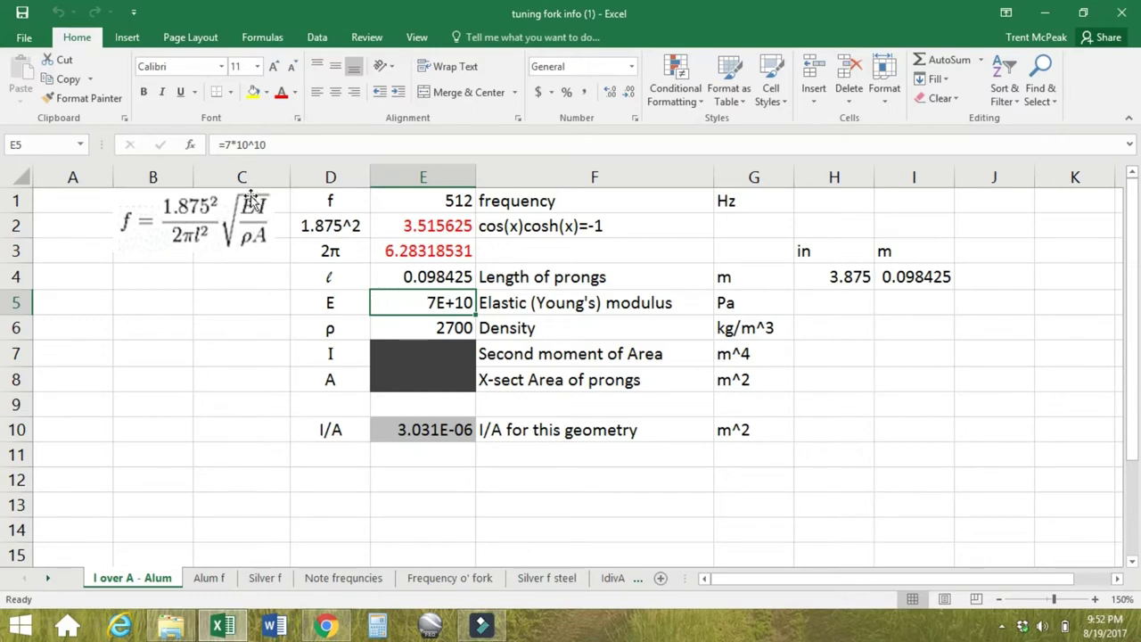
{"action": "left_click", "coordinate": [430, 332]}
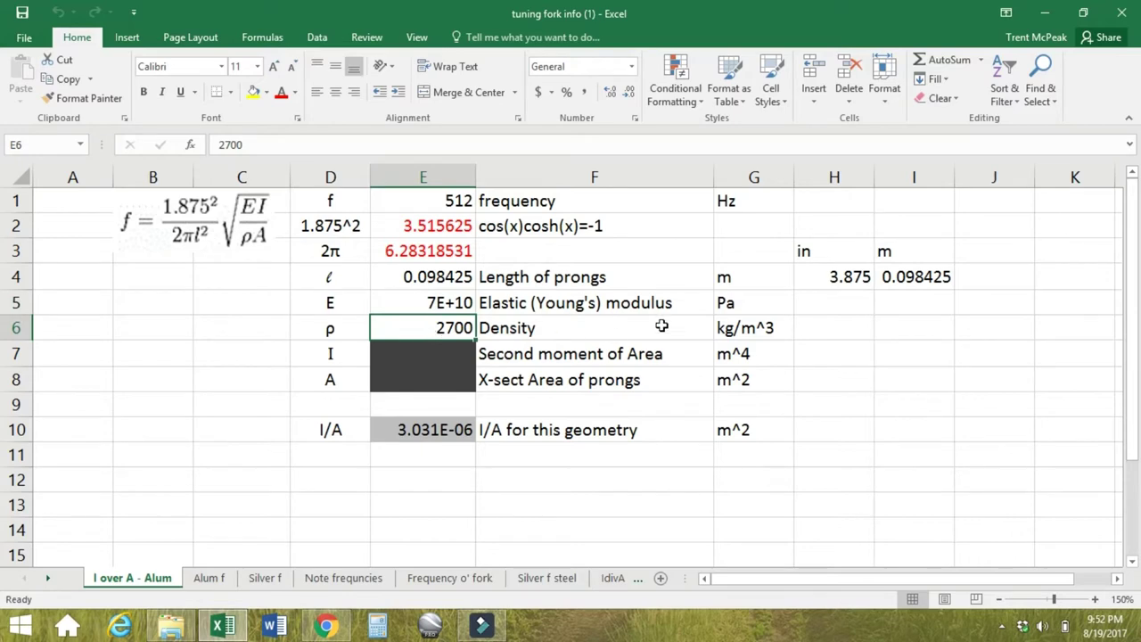
Inspect the second moment of area cell and the I/A formula in cell E10
{"action": "left_click", "coordinate": [390, 353]}
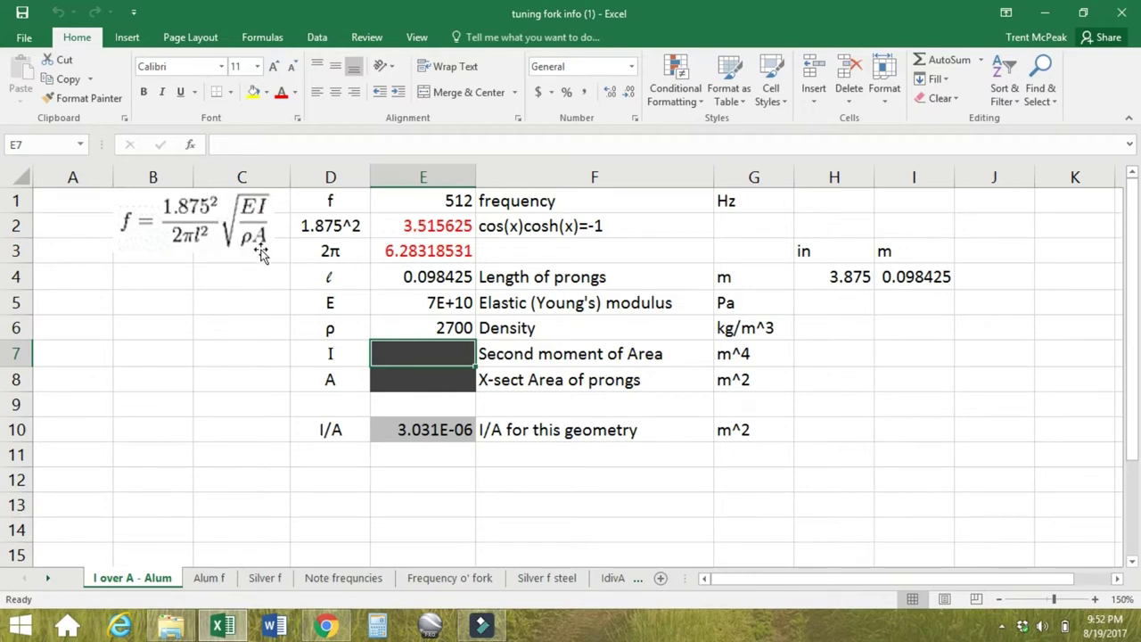
{"action": "left_click", "coordinate": [412, 430]}
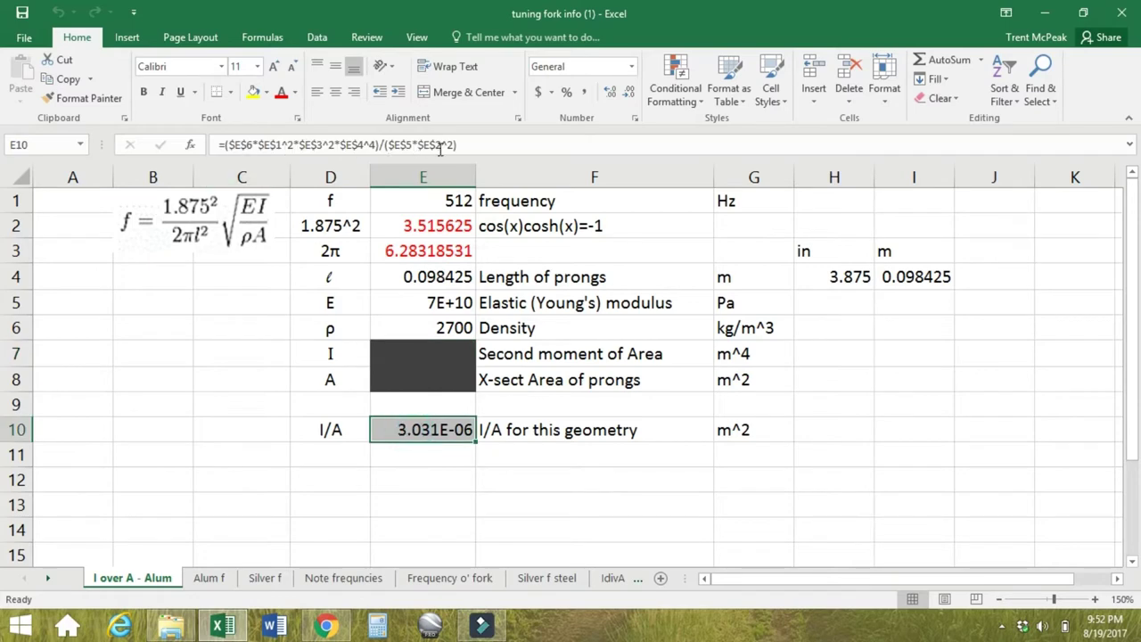
{"action": "left_click", "coordinate": [404, 453]}
{"action": "left_click", "coordinate": [397, 430]}
Inspect the 1.875 squared, 2π and Young's modulus cells on the Silver f sheet
{"action": "left_click", "coordinate": [265, 579]}
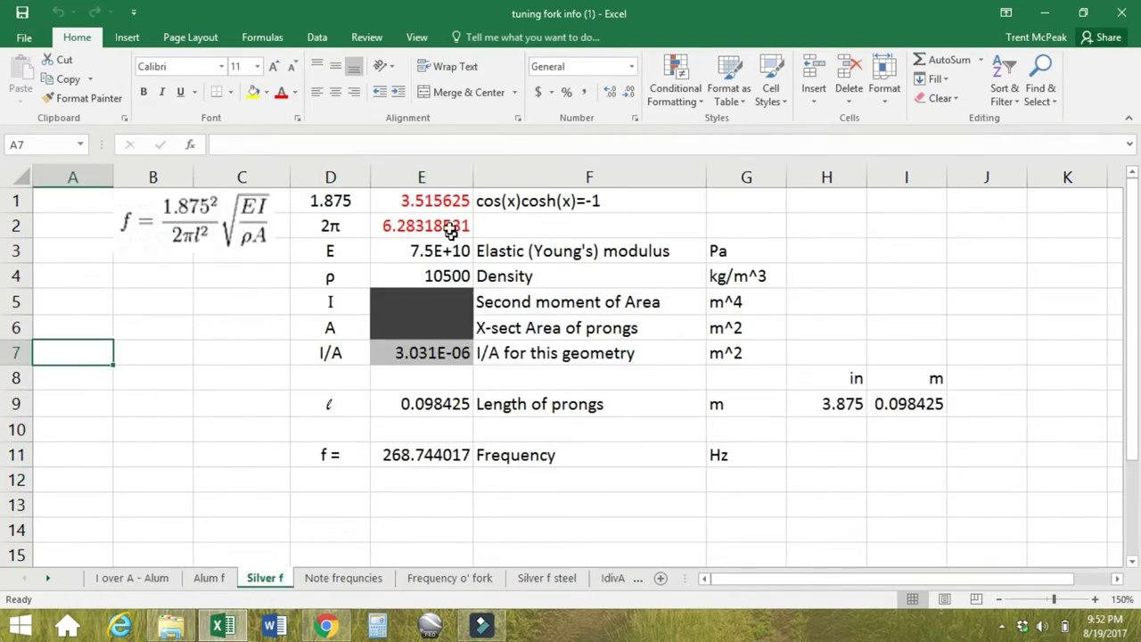
{"action": "left_click", "coordinate": [431, 202]}
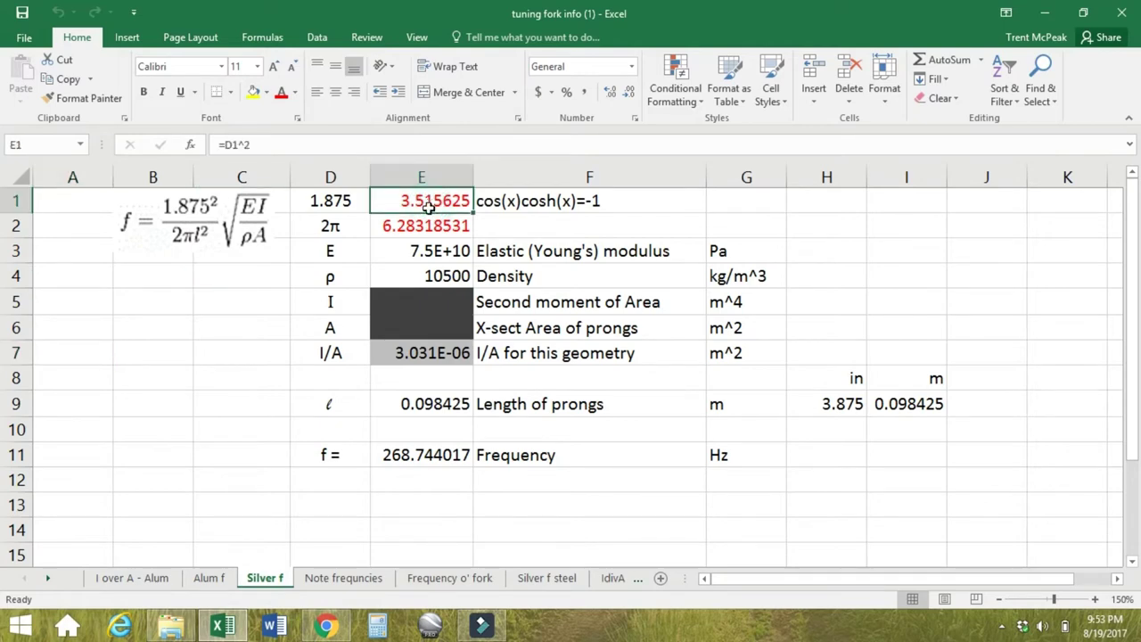
{"action": "left_click", "coordinate": [417, 227]}
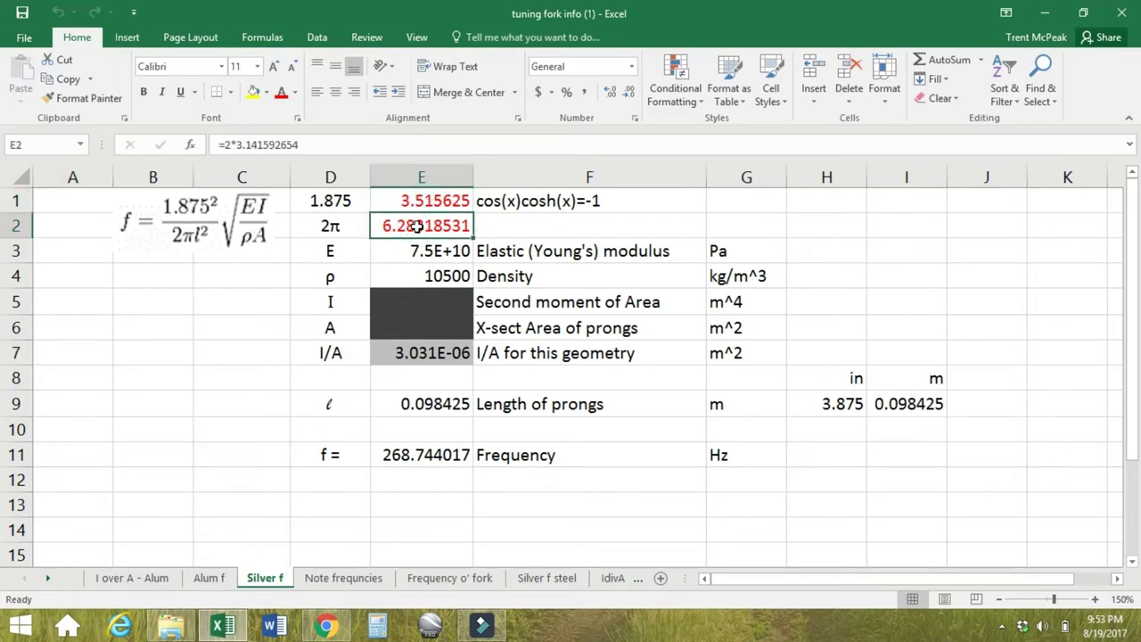
{"action": "left_click", "coordinate": [411, 250]}
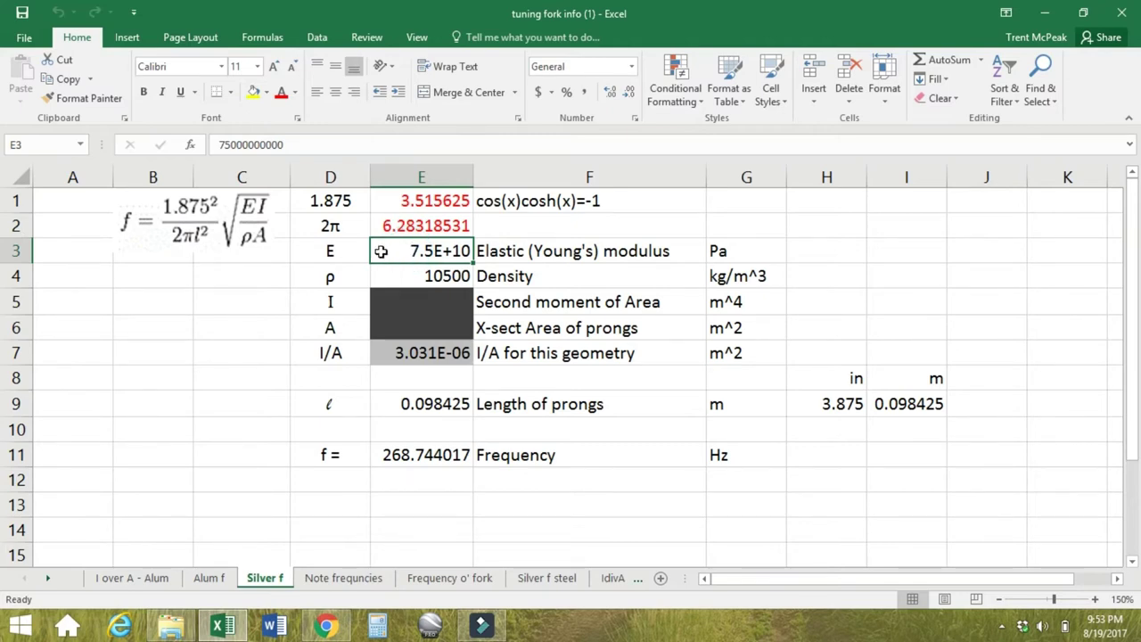
Compare the Young's modulus and density on the Silver f sheet with those on the I over A - Alum sheet
{"action": "left_click", "coordinate": [155, 579]}
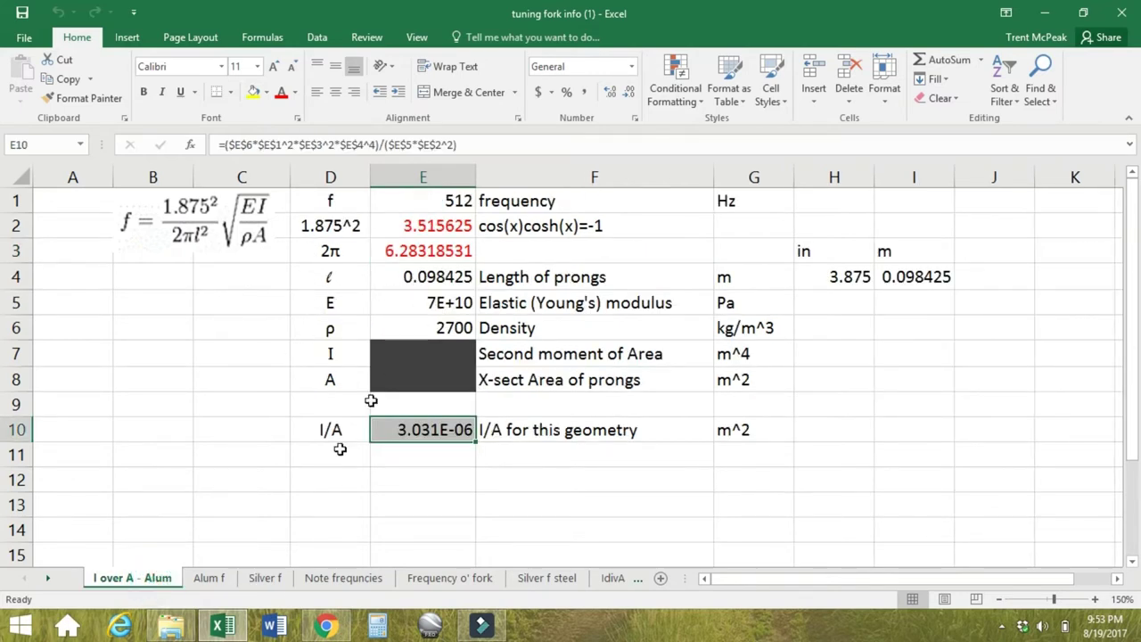
{"action": "left_click", "coordinate": [261, 579]}
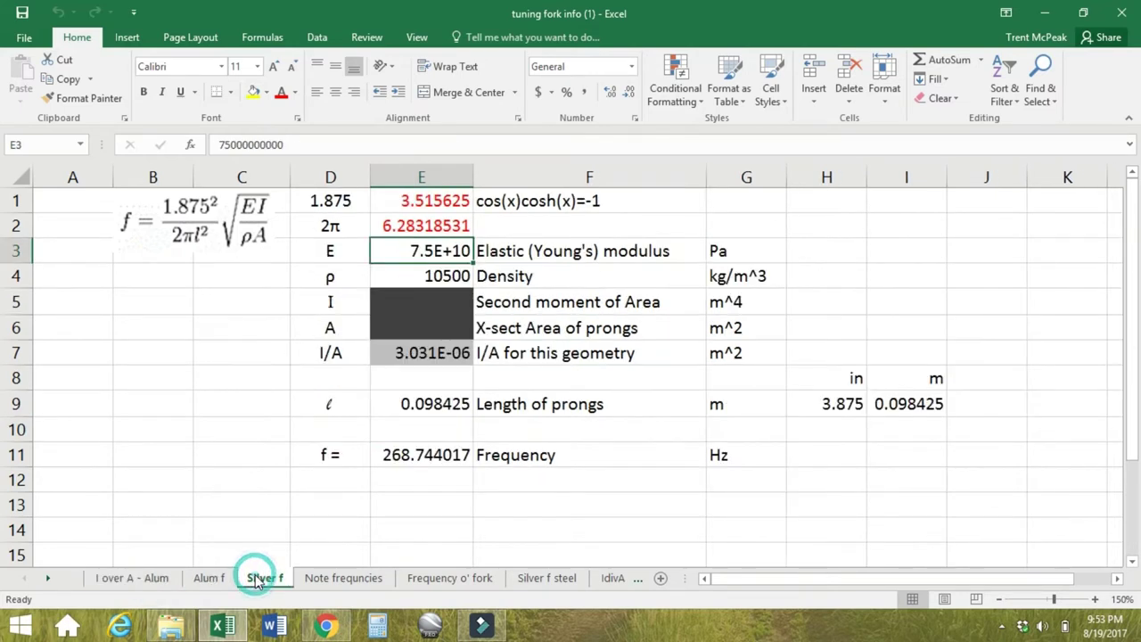
{"action": "left_click", "coordinate": [411, 275]}
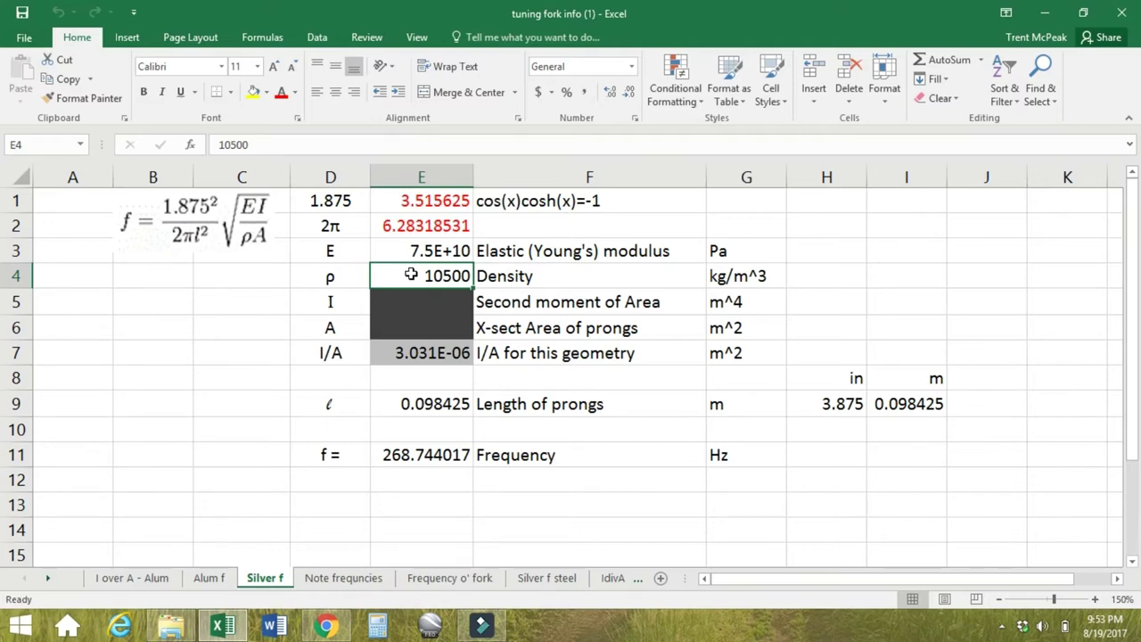
{"action": "left_click", "coordinate": [147, 579]}
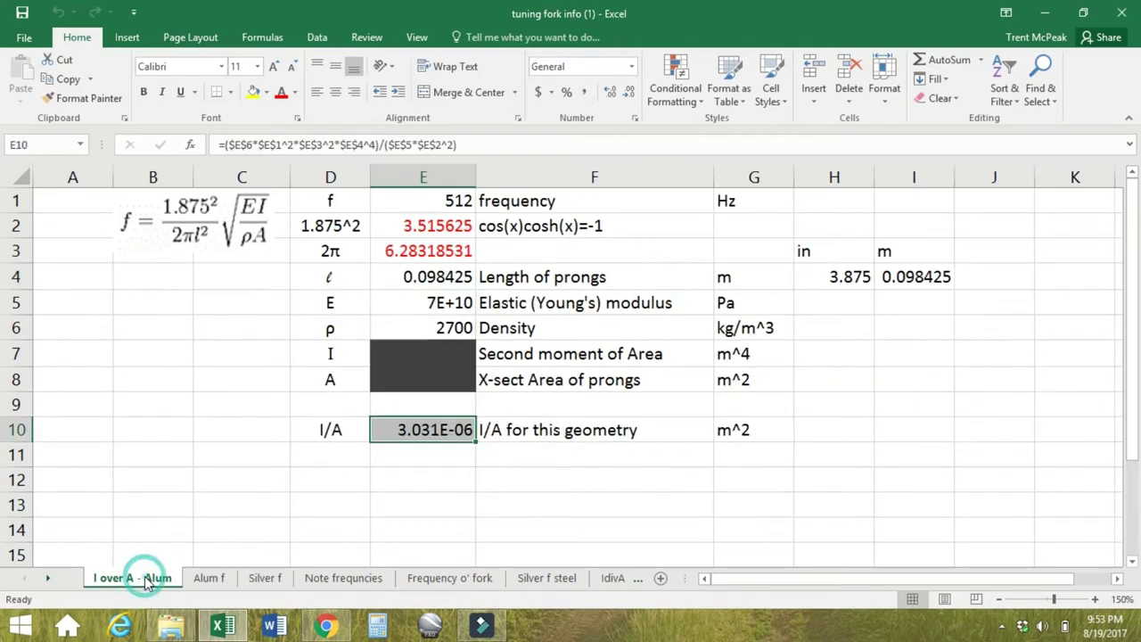
{"action": "left_click", "coordinate": [264, 580]}
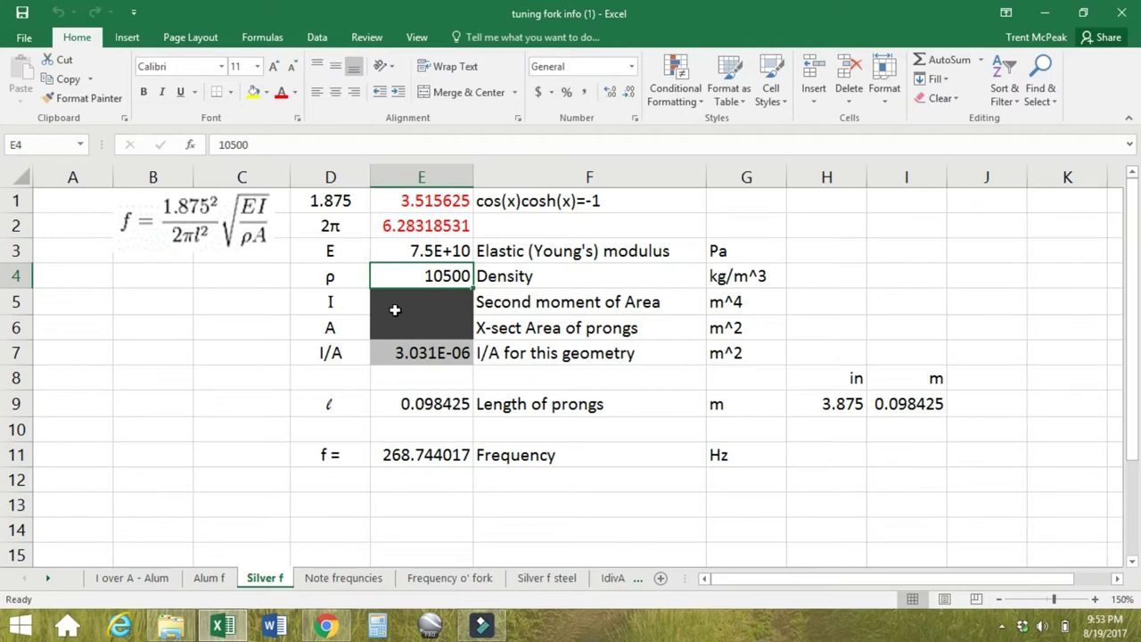
Compare the I/A value on the Silver f sheet with the one on the I over A - Alum sheet
{"action": "left_click", "coordinate": [411, 354]}
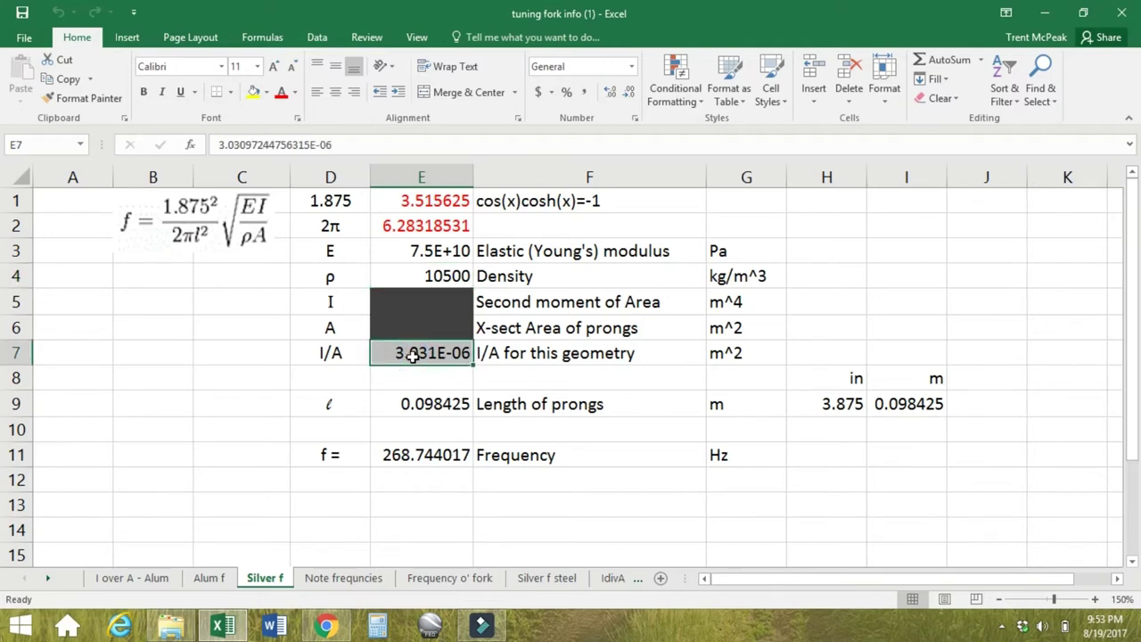
{"action": "left_click", "coordinate": [147, 579]}
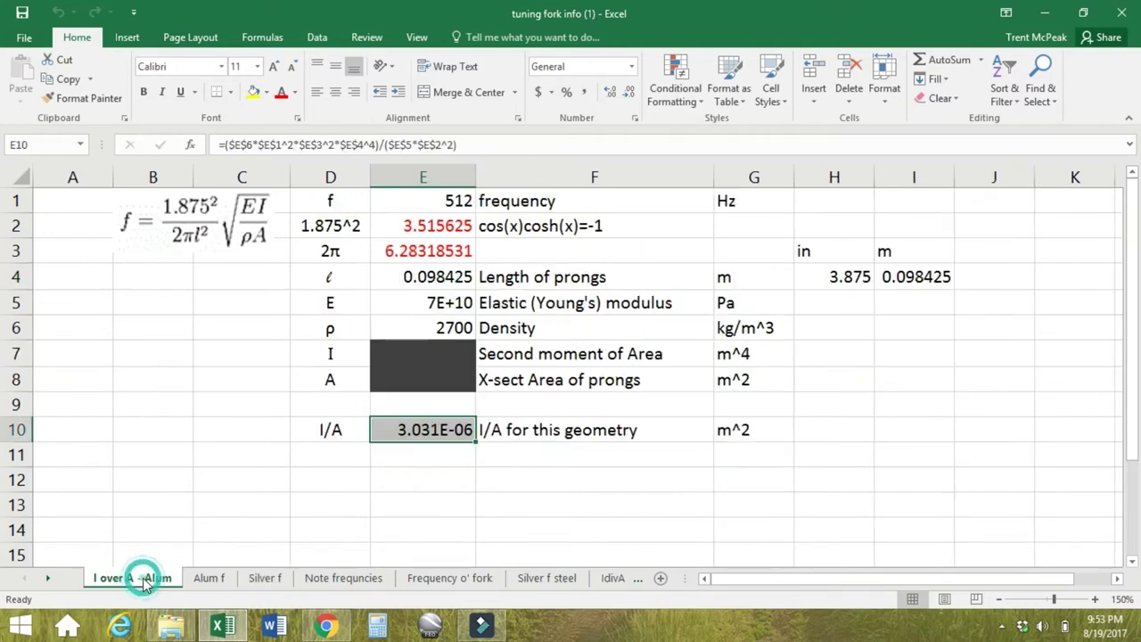
{"action": "left_click", "coordinate": [266, 577]}
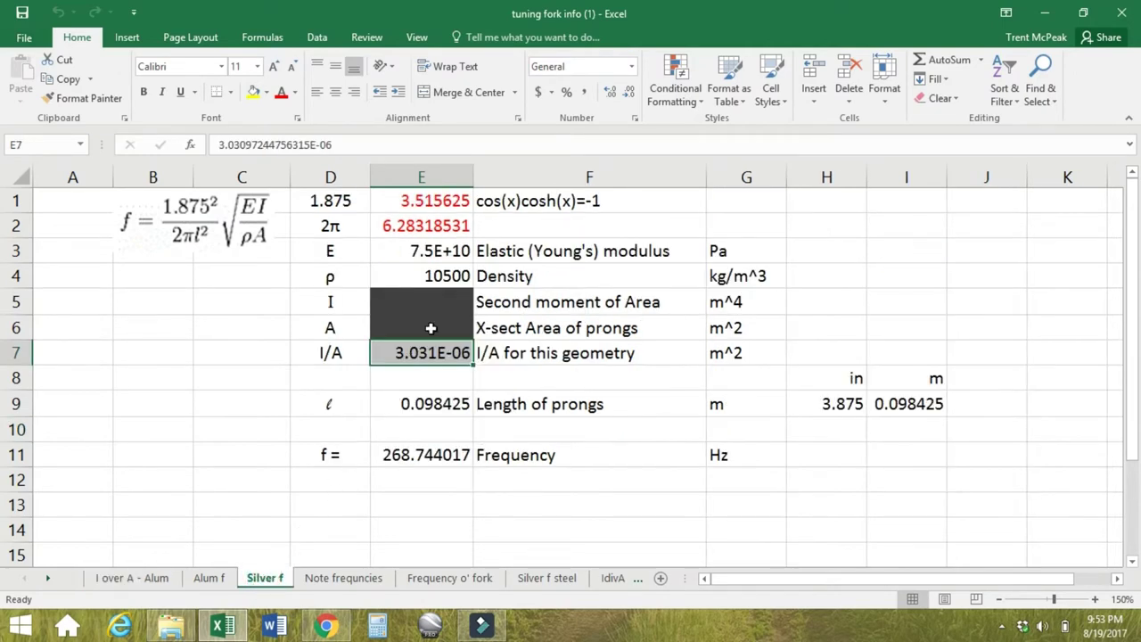
Inspect the silver fork's prong length in E9 and its source value in inches in H9
{"action": "left_click", "coordinate": [426, 377]}
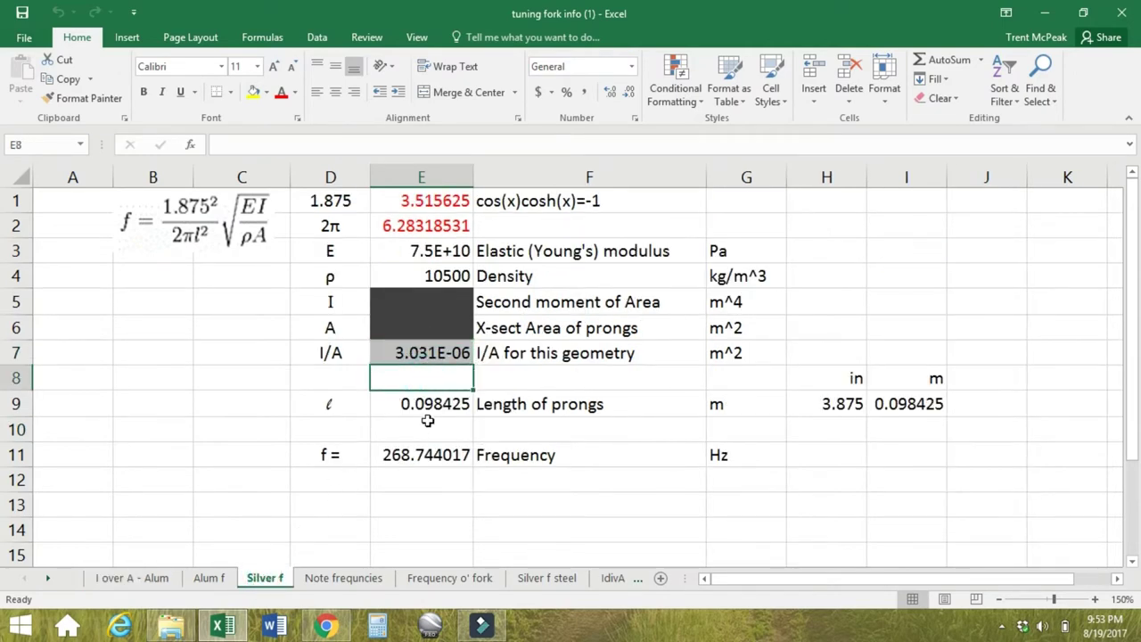
{"action": "left_click", "coordinate": [426, 409]}
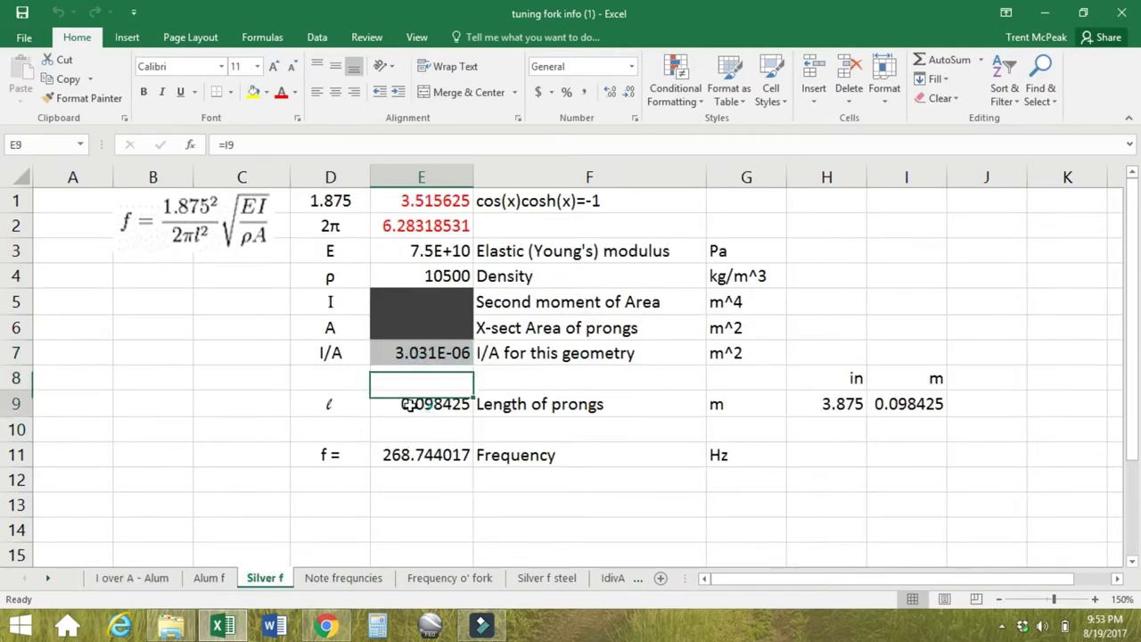
{"action": "left_click", "coordinate": [815, 404]}
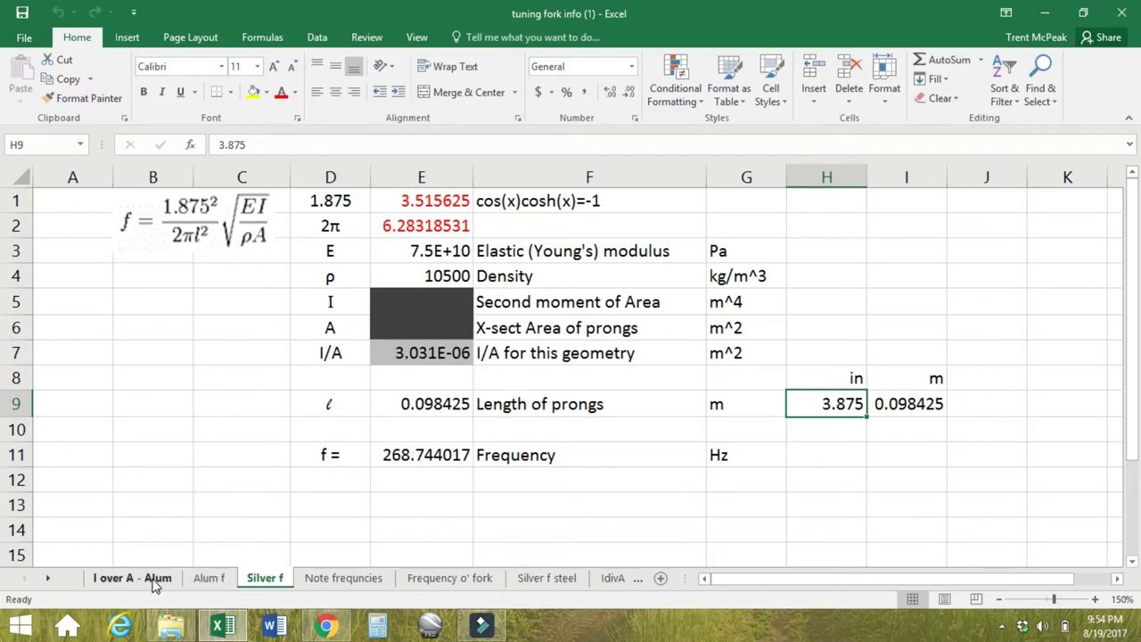
Look up the octave-four notes and the highlighted A4 and C5 rows on the Note frequncies sheet, and return to Silver f
{"action": "left_click", "coordinate": [337, 583]}
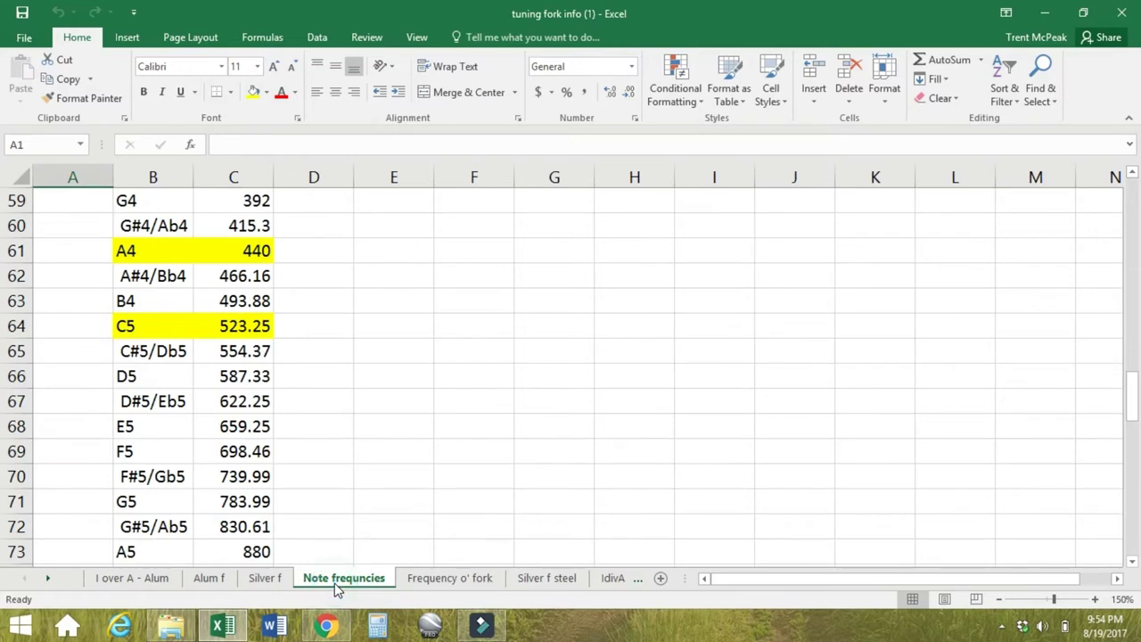
{"action": "left_click", "coordinate": [1132, 175]}
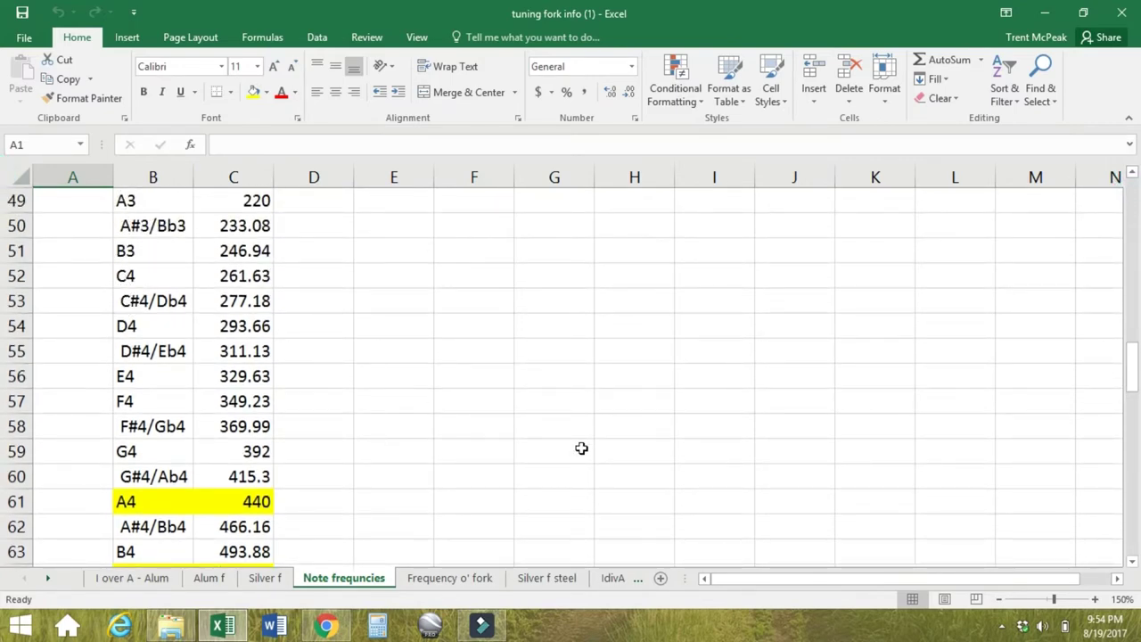
{"action": "left_click", "coordinate": [1132, 562]}
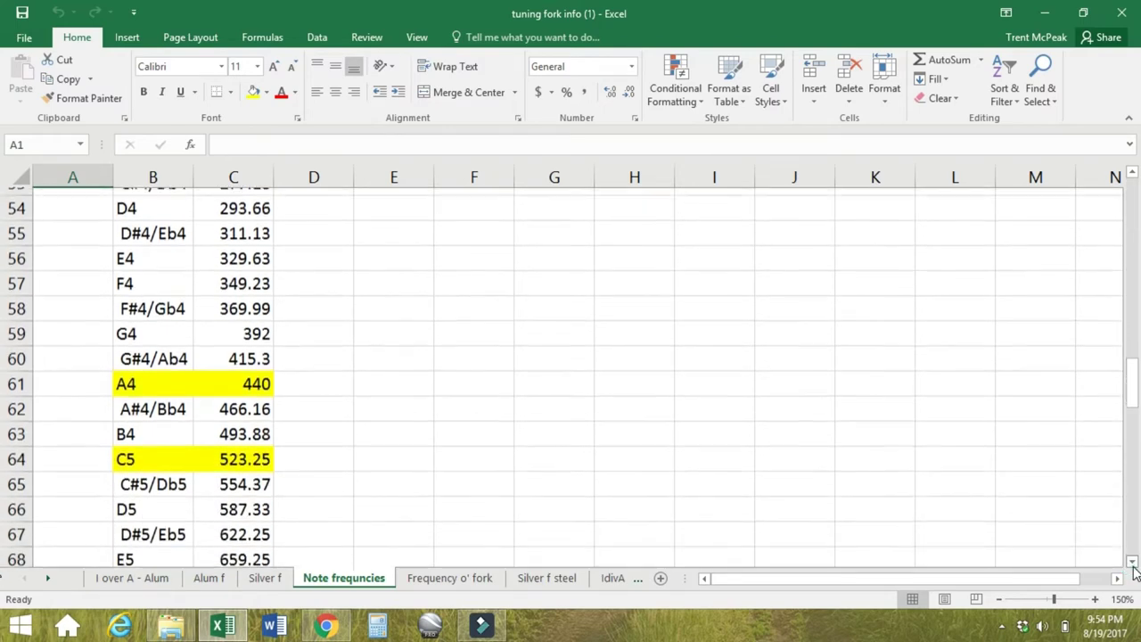
{"action": "left_click", "coordinate": [1132, 561]}
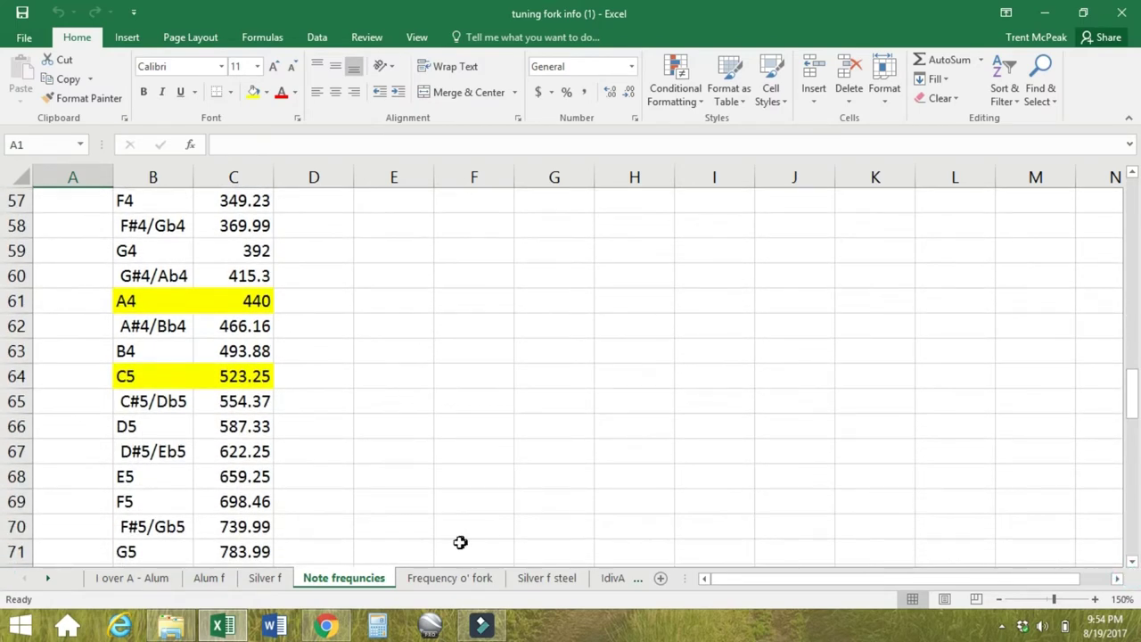
{"action": "left_click", "coordinate": [264, 578]}
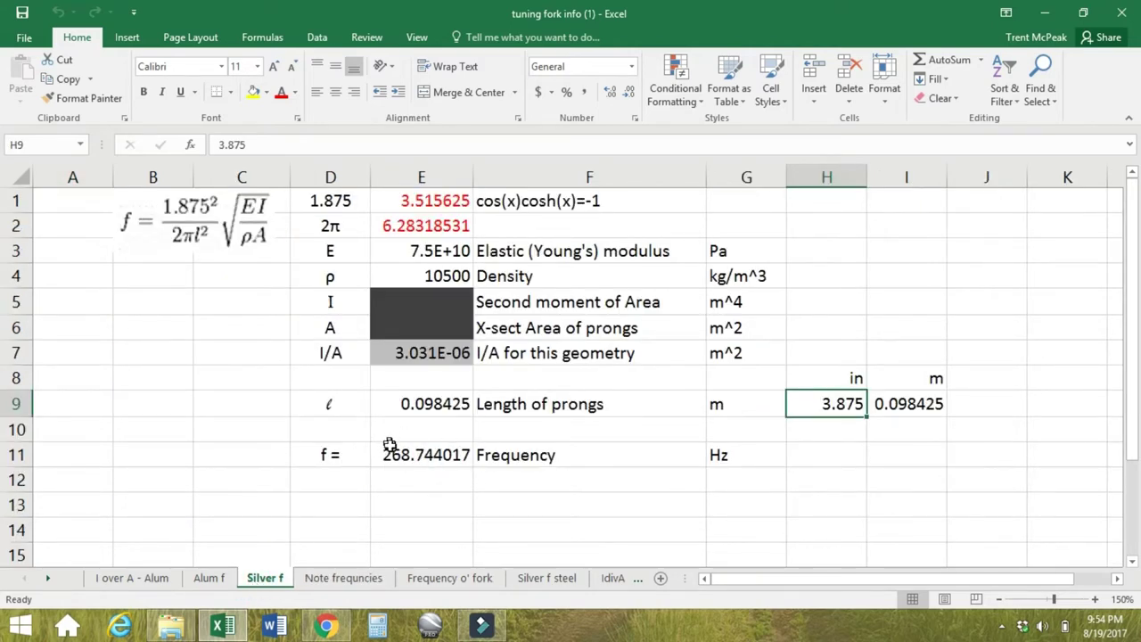
Switch to Chrome to review the pitch fork history PDF and the Wikipedia A440 (pitch standard) article, and return to Excel
{"action": "left_click", "coordinate": [324, 628]}
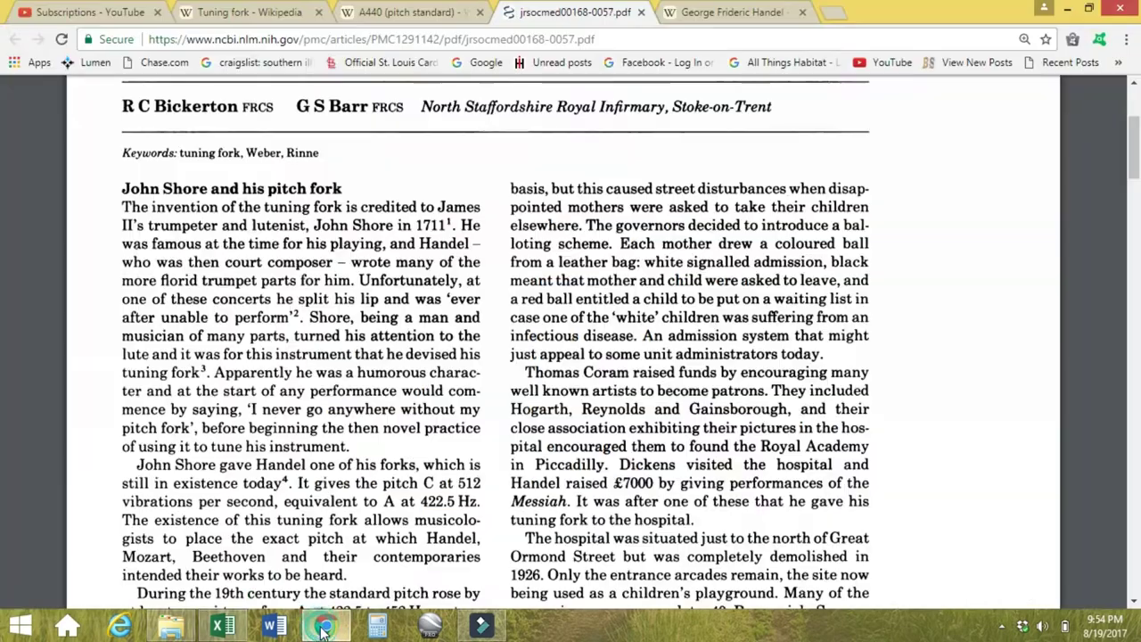
{"action": "left_click", "coordinate": [409, 16]}
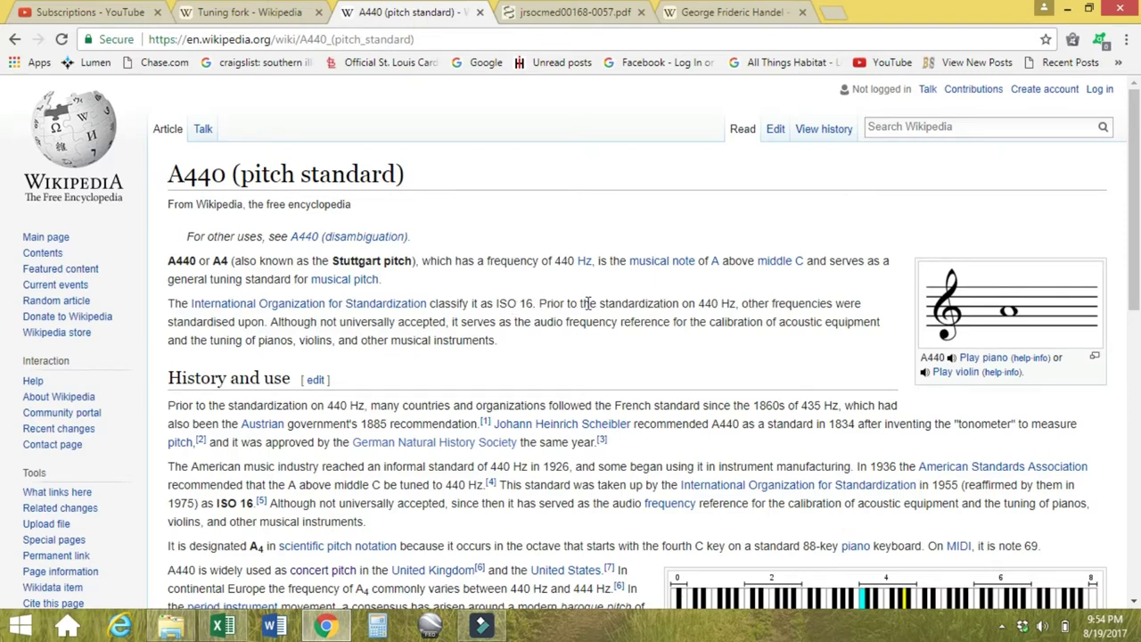
{"action": "left_click_drag", "start_coordinate": [588, 303], "coordinate": [613, 349]}
{"action": "left_click", "coordinate": [613, 350]}
{"action": "left_click", "coordinate": [222, 626]}
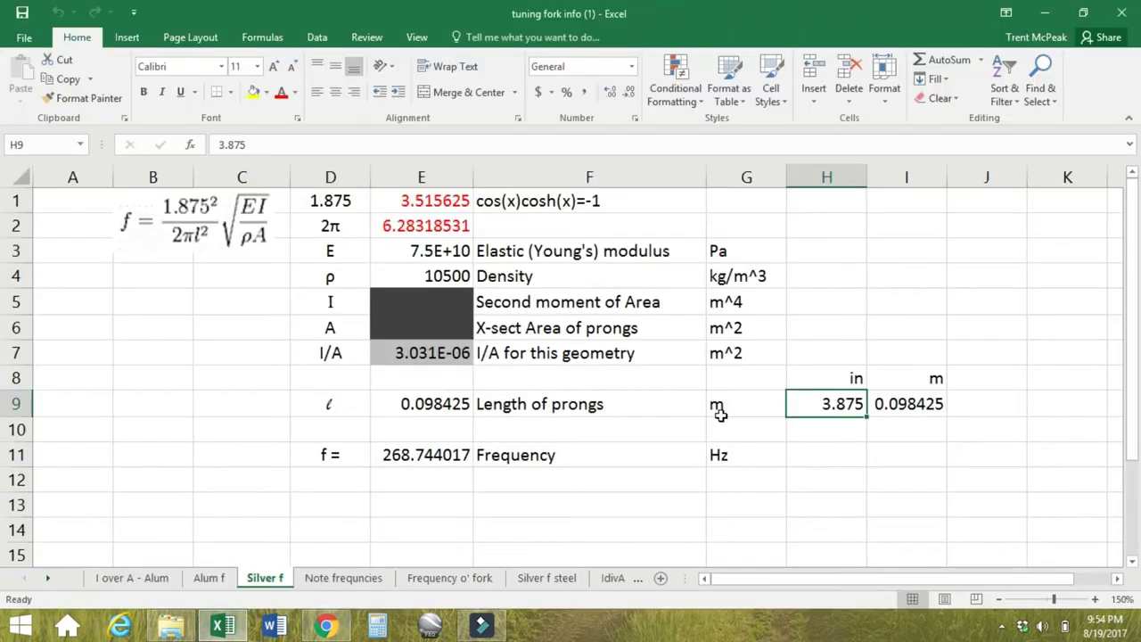
{"action": "scroll", "coordinate": [807, 410], "scroll_direction": "down", "scroll_amount": 3}
{"action": "left_click", "coordinate": [806, 410]}
{"action": "scroll", "coordinate": [807, 410], "scroll_direction": "down", "scroll_amount": 2}
{"action": "left_click", "coordinate": [808, 413]}
{"action": "key", "text": "Num_Lock"}
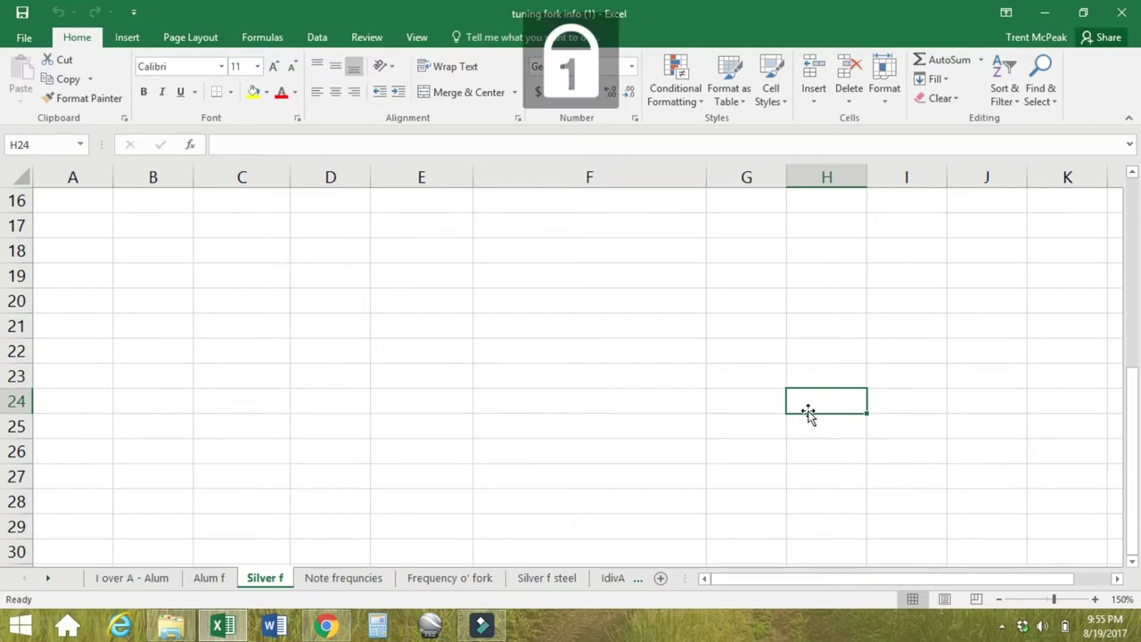
{"action": "key", "text": "Up"}
{"action": "key", "text": "Up"}
{"action": "key", "text": "Up"}
{"action": "key", "text": "Up"}
{"action": "key", "text": "Up"}
{"action": "key", "text": "Up"}
{"action": "key", "text": "Up"}
{"action": "key", "text": "Up"}
{"action": "key", "text": "Up"}
{"action": "key", "text": "Up"}
{"action": "key", "text": "Up"}
{"action": "key", "text": "Up"}
{"action": "key", "text": "Up"}
{"action": "key", "text": "Up"}
{"action": "key", "text": "Up"}
{"action": "key", "text": "Up"}
{"action": "key", "text": "Up"}
{"action": "key", "text": "Up"}
{"action": "key", "text": "Up"}
{"action": "key", "text": "Up"}
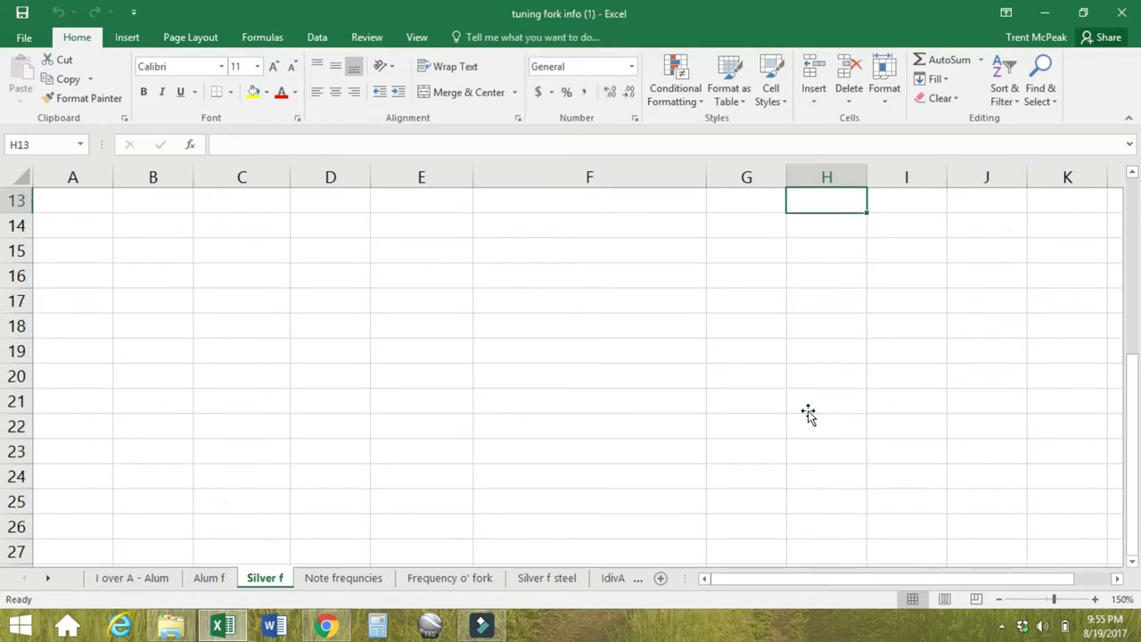
{"action": "key", "text": "Down"}
{"action": "key", "text": "Down"}
{"action": "key", "text": "Down"}
{"action": "key", "text": "Down"}
{"action": "key", "text": "Down"}
{"action": "key", "text": "Down"}
{"action": "key", "text": "Down"}
{"action": "key", "text": "Down"}
{"action": "key", "text": "Down"}
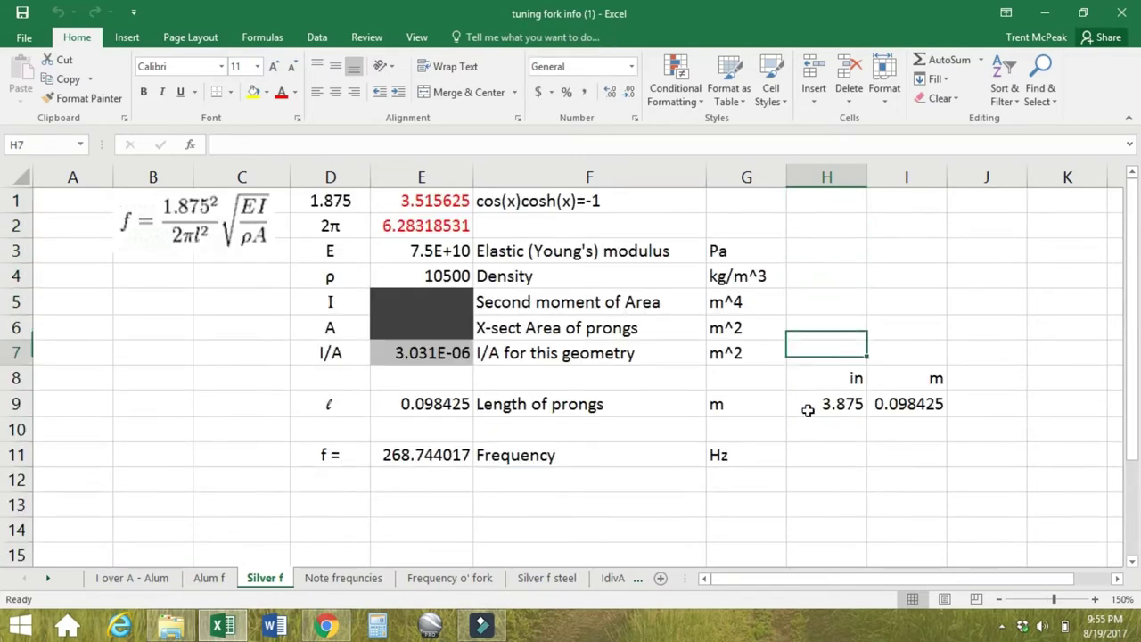
{"action": "key", "text": "Up"}
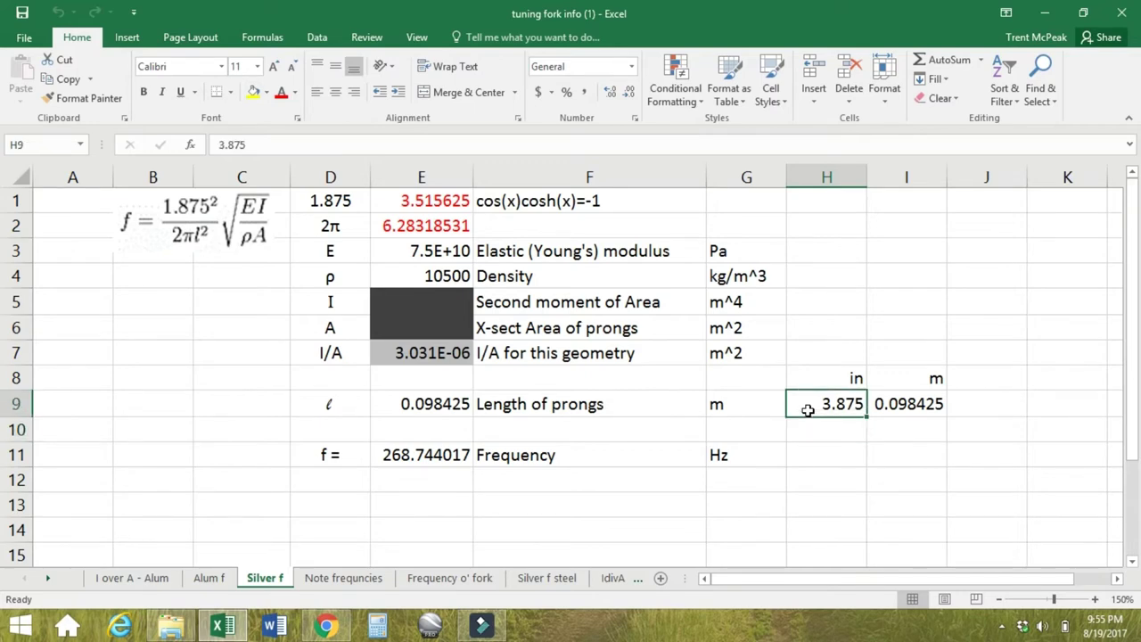
Try prong lengths of 3 and 3.02 inches for the silver fork in cell H9
{"action": "type", "text": "3"}
{"action": "key", "text": "Return"}
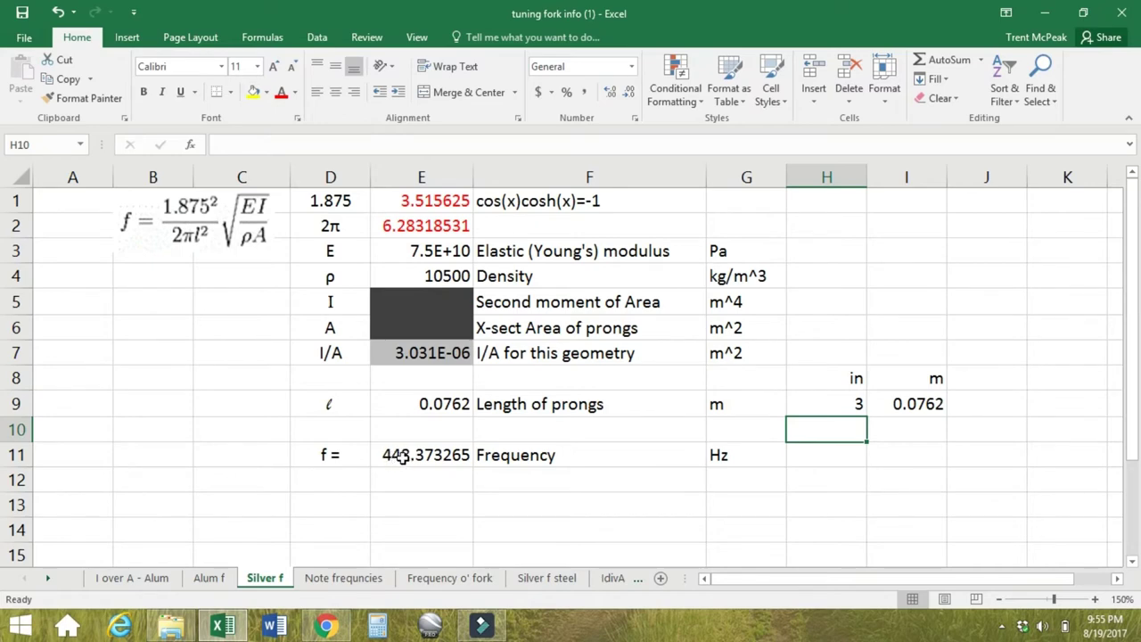
{"action": "left_click", "coordinate": [827, 407]}
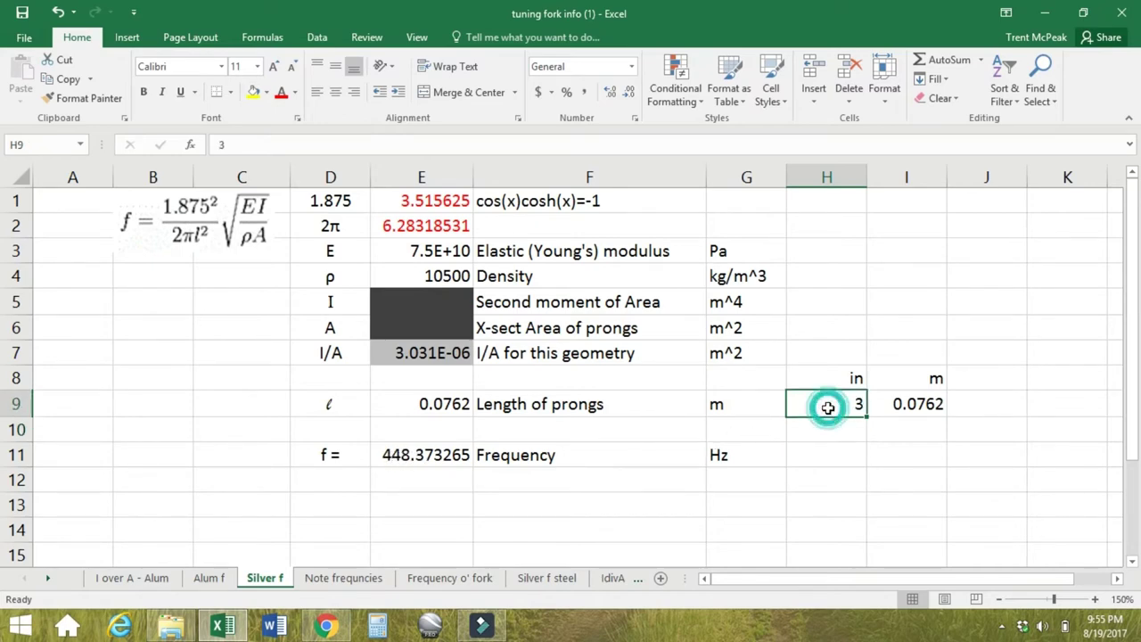
{"action": "key", "text": "F2"}
{"action": "type", "text": ".02"}
{"action": "key", "text": "Return"}
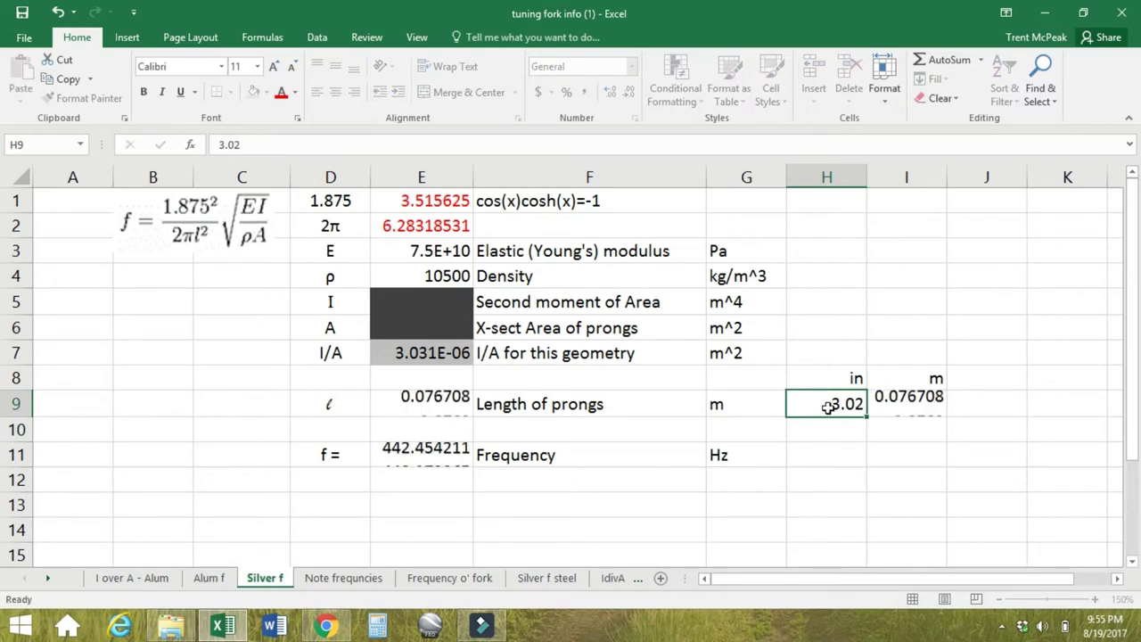
Try a prong length of 3.03 inches for the silver fork in cell H9
{"action": "left_click", "coordinate": [828, 407]}
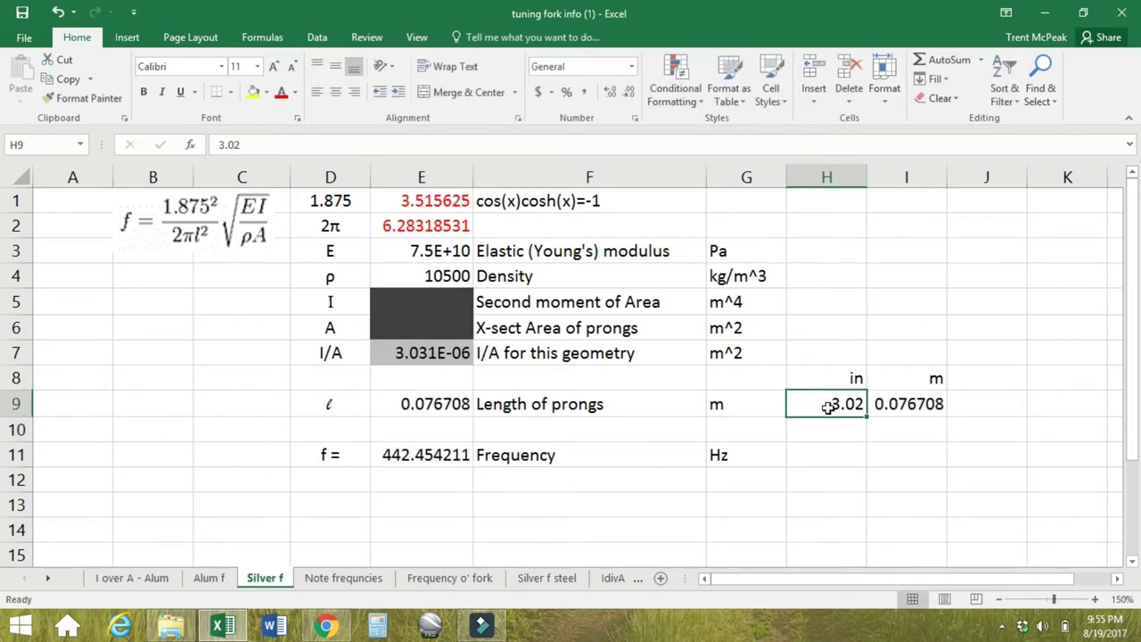
{"action": "key", "text": "F2"}
{"action": "key", "text": "BackSpace"}
{"action": "type", "text": "3"}
{"action": "key", "text": "Return"}
Set the silver fork's prong length in cell H9 to 3.028 inches
{"action": "left_click", "coordinate": [827, 408]}
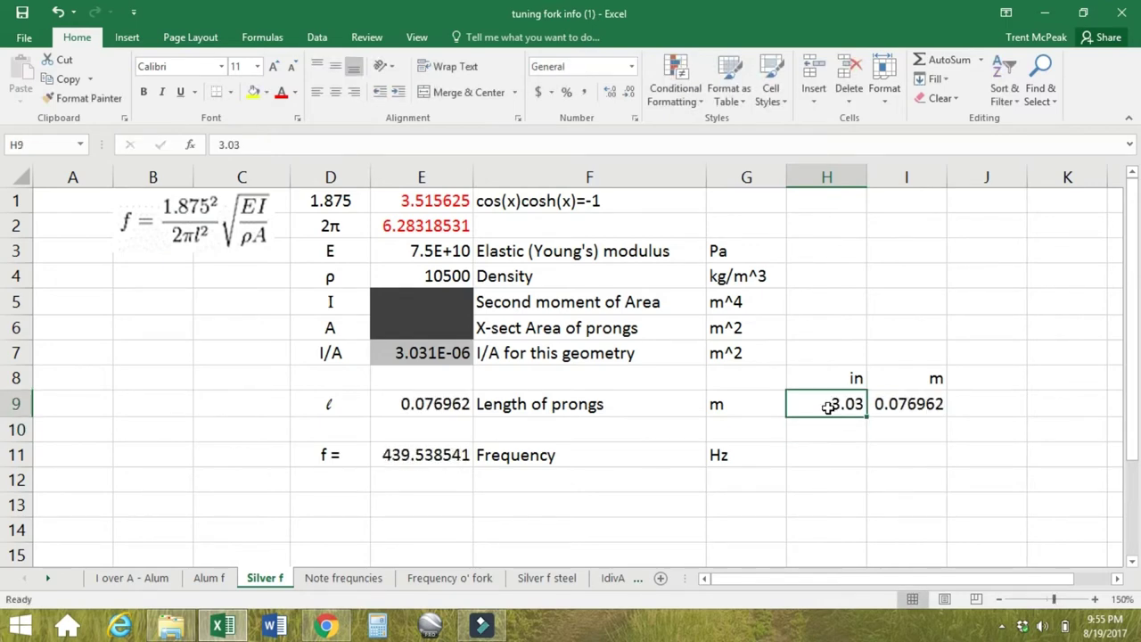
{"action": "type", "text": "3."}
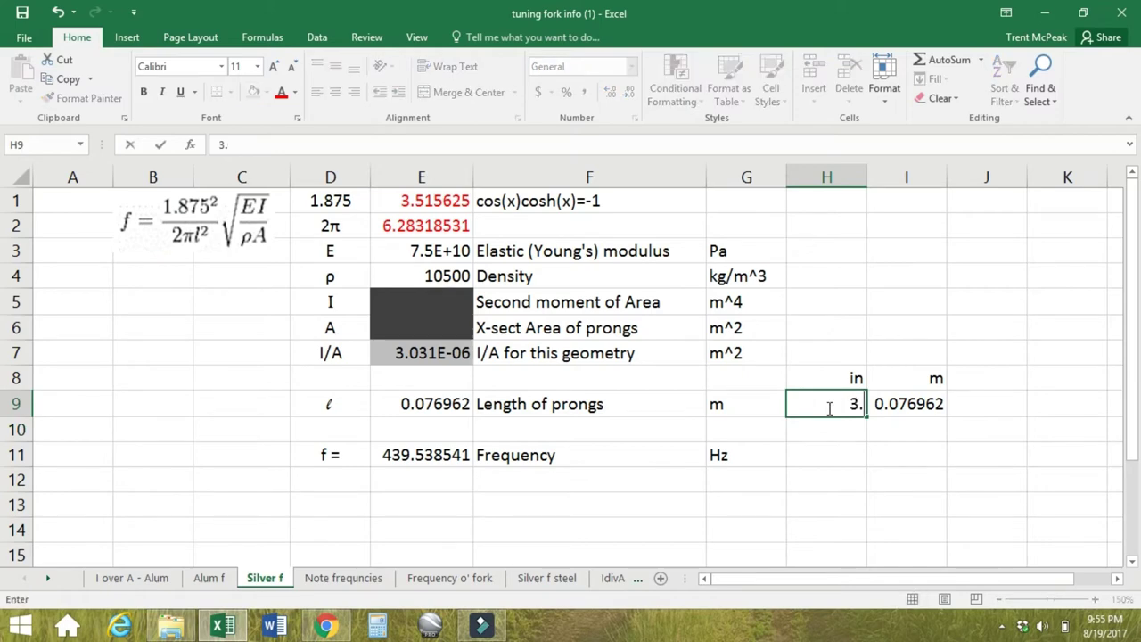
{"action": "type", "text": "028"}
{"action": "key", "text": "Return"}
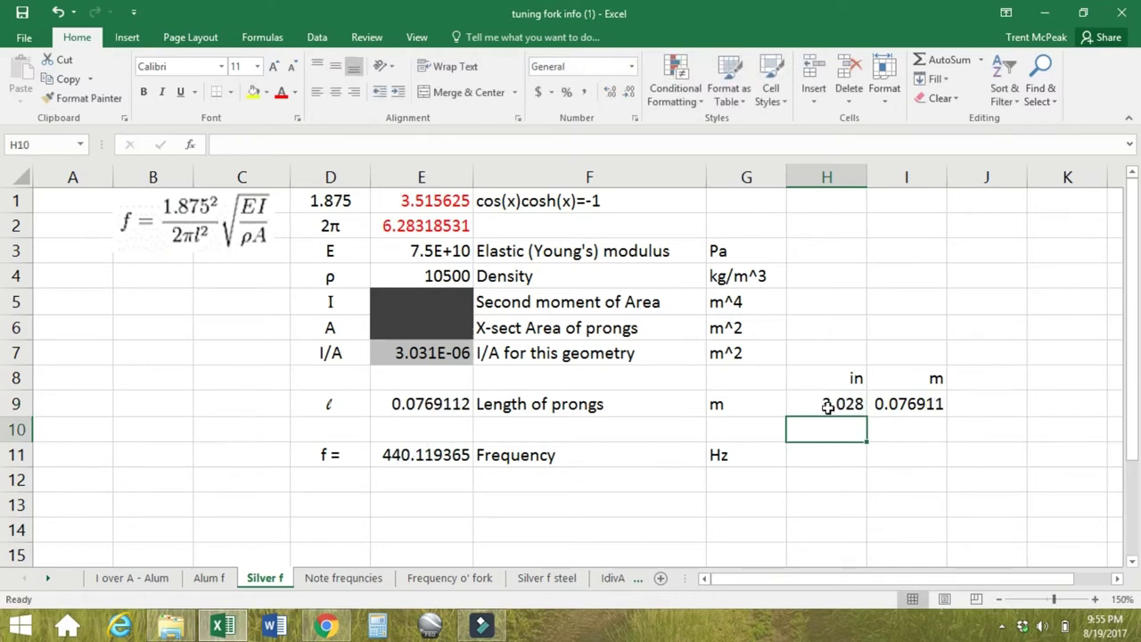
Compare the silver fork's frequency in E11 with the highlighted A4 row on the Note frequncies sheet, and return to Silver f
{"action": "left_click", "coordinate": [813, 404]}
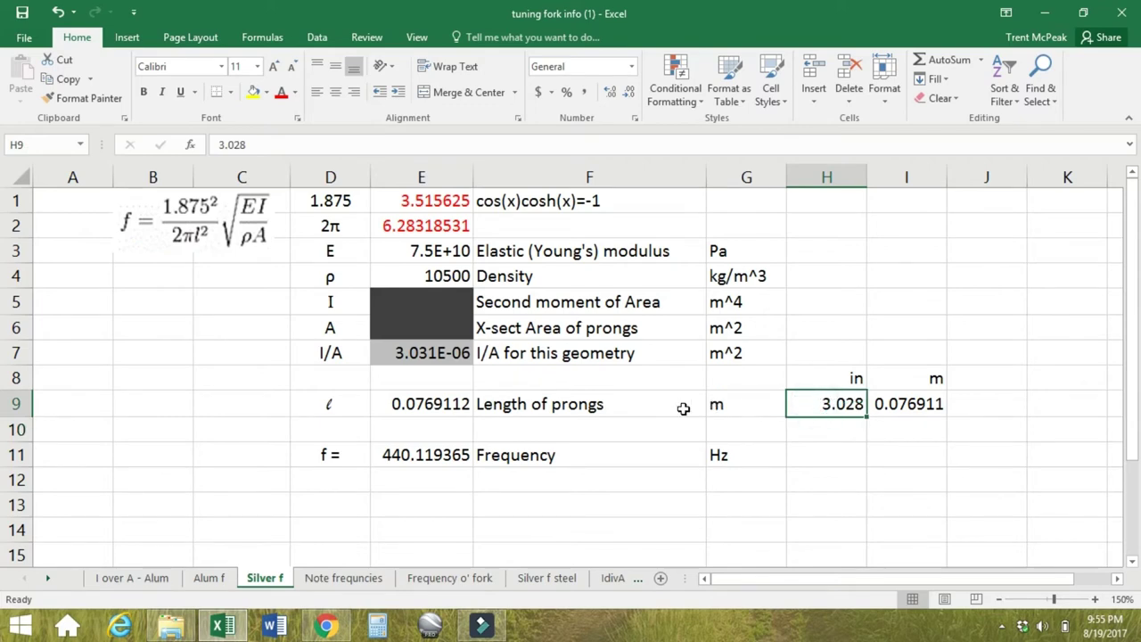
{"action": "left_click", "coordinate": [423, 455]}
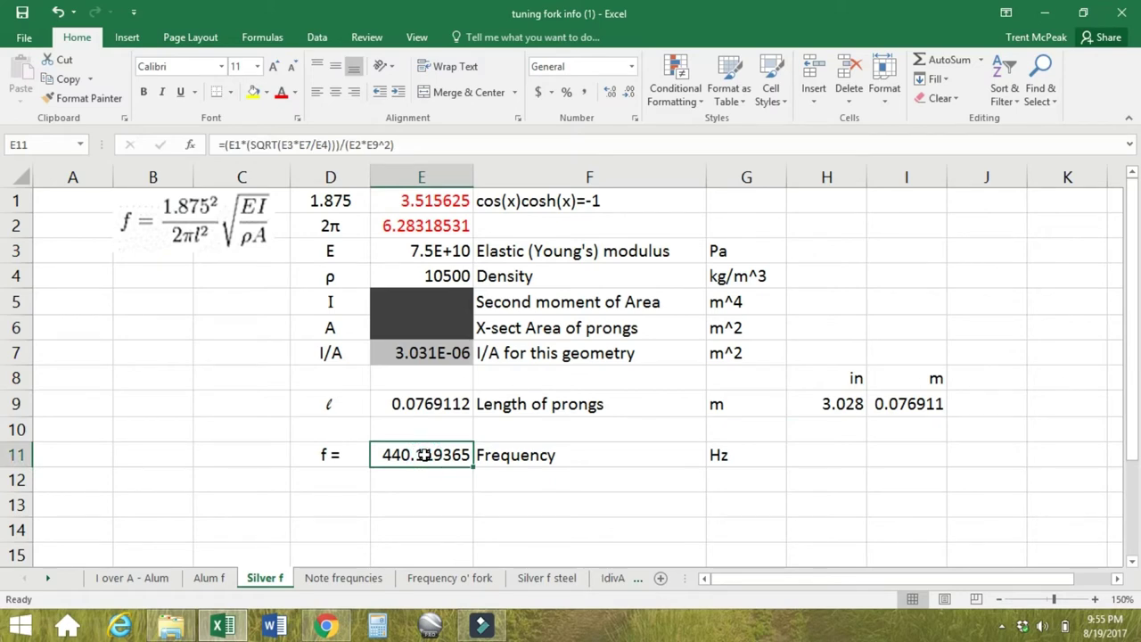
{"action": "left_click", "coordinate": [330, 577]}
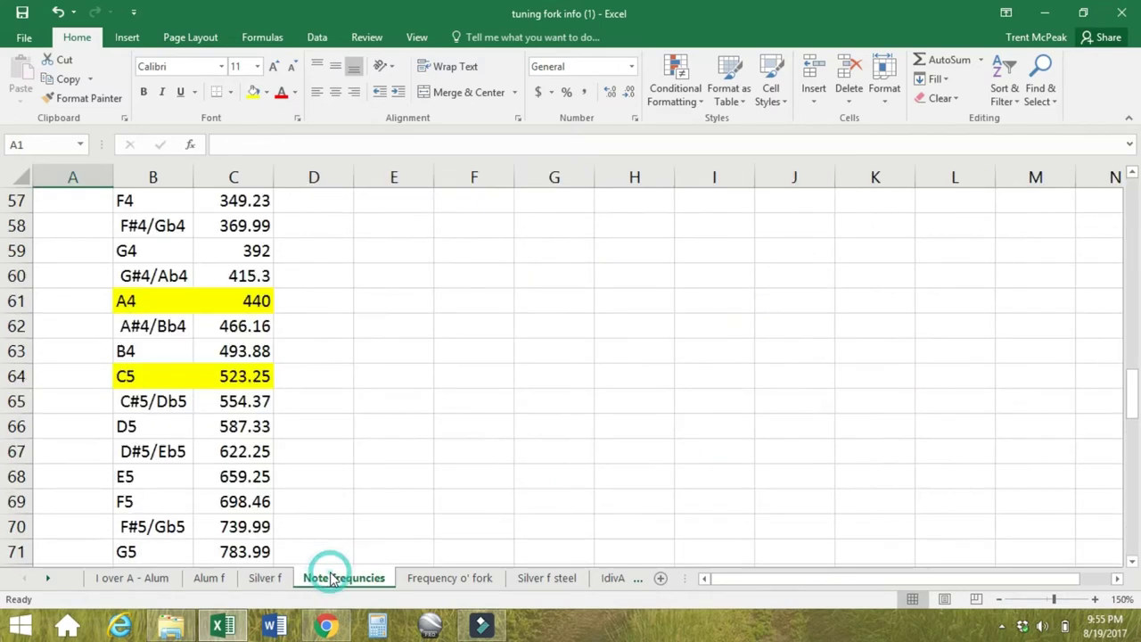
{"action": "left_click", "coordinate": [167, 302]}
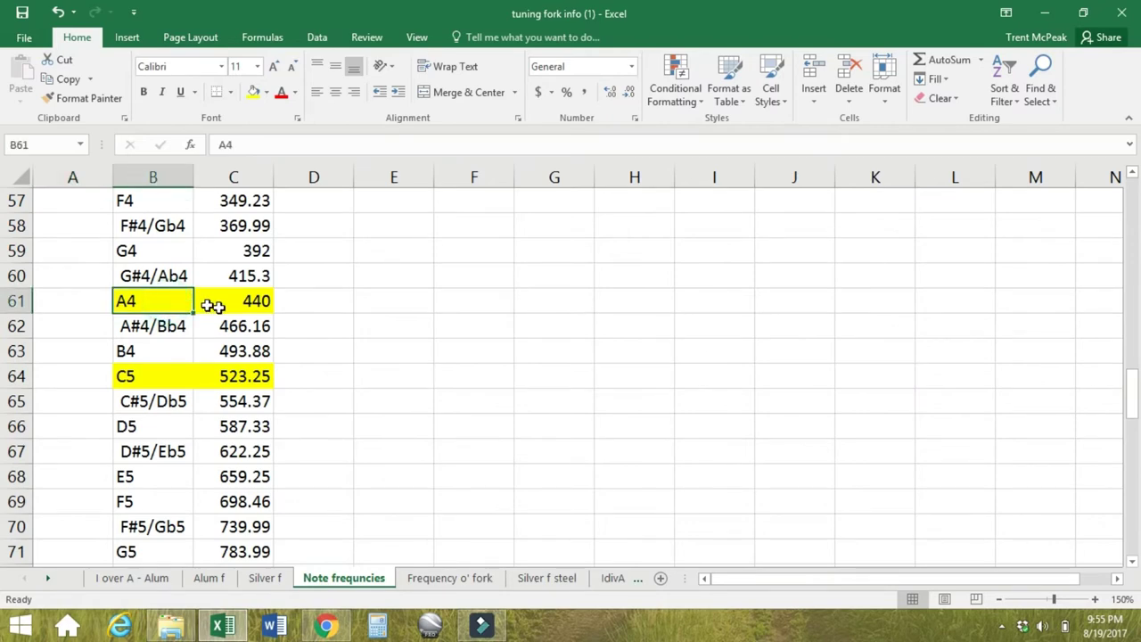
{"action": "left_click", "coordinate": [222, 306], "text": "shift"}
{"action": "left_click", "coordinate": [222, 306]}
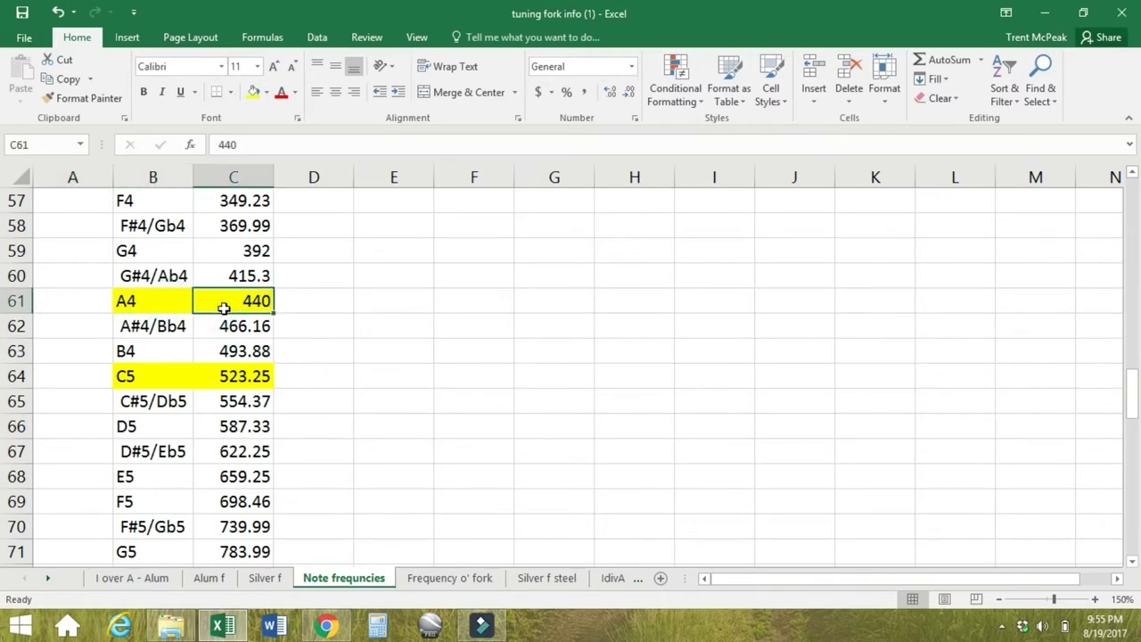
{"action": "left_click", "coordinate": [147, 302]}
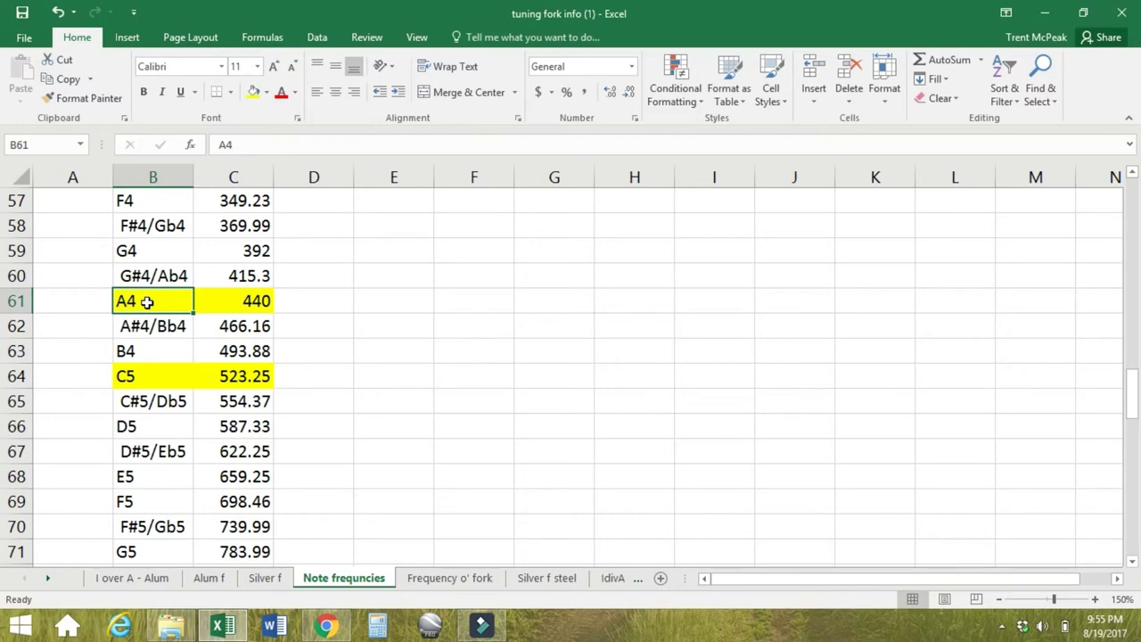
{"action": "left_click", "coordinate": [262, 577]}
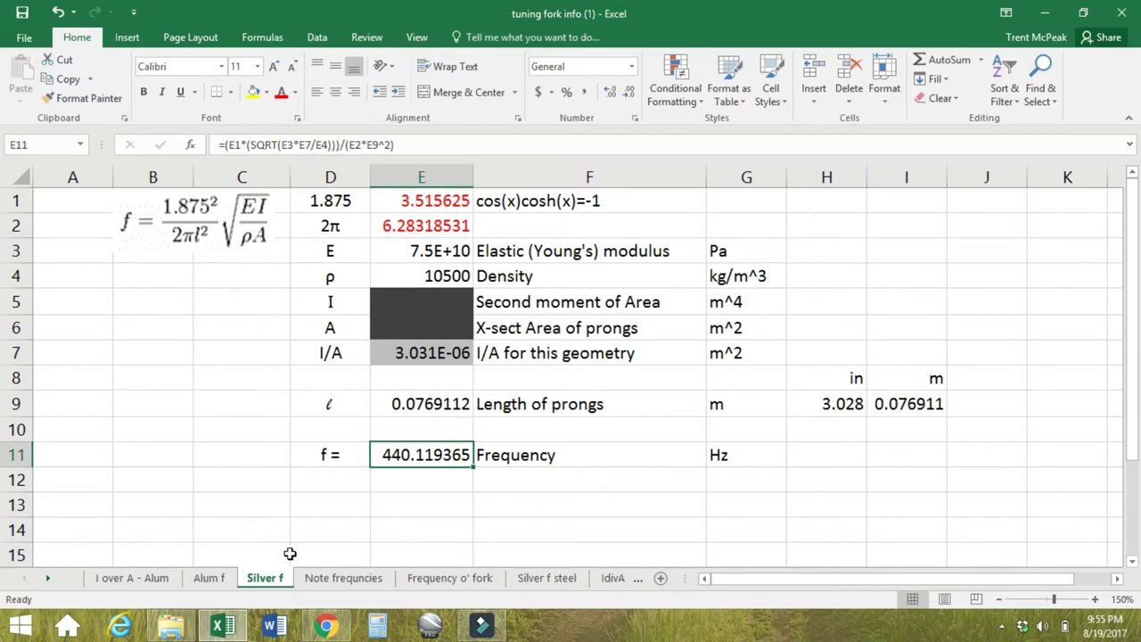
Set the aluminium fork's prong length in H9 on the Alum f sheet to 3 inches
{"action": "left_click", "coordinate": [201, 578]}
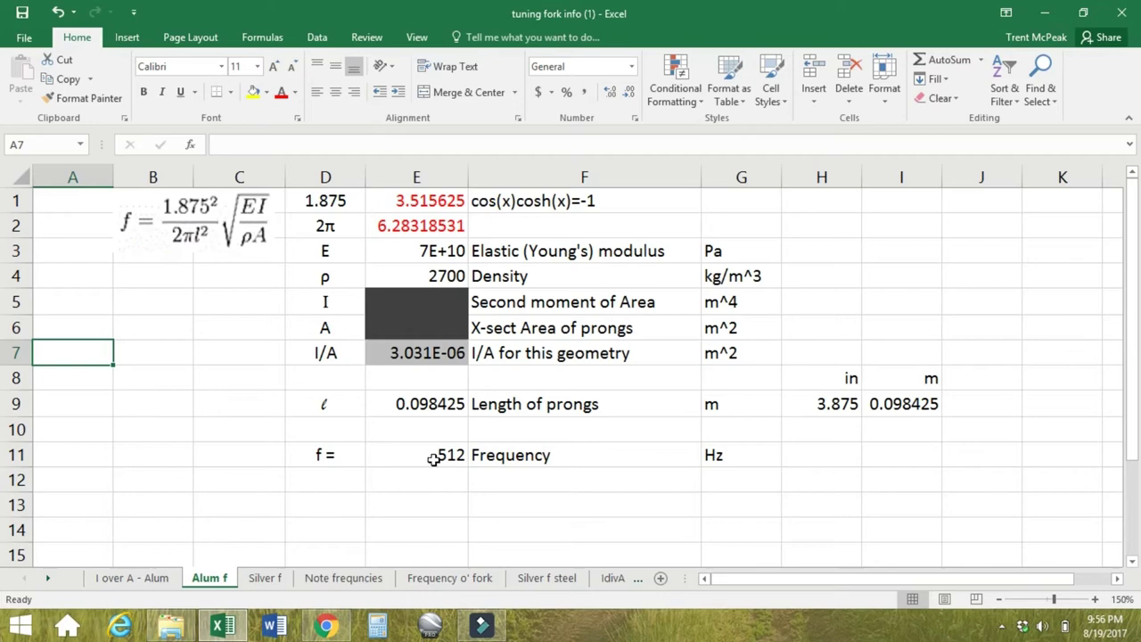
{"action": "left_click", "coordinate": [824, 404]}
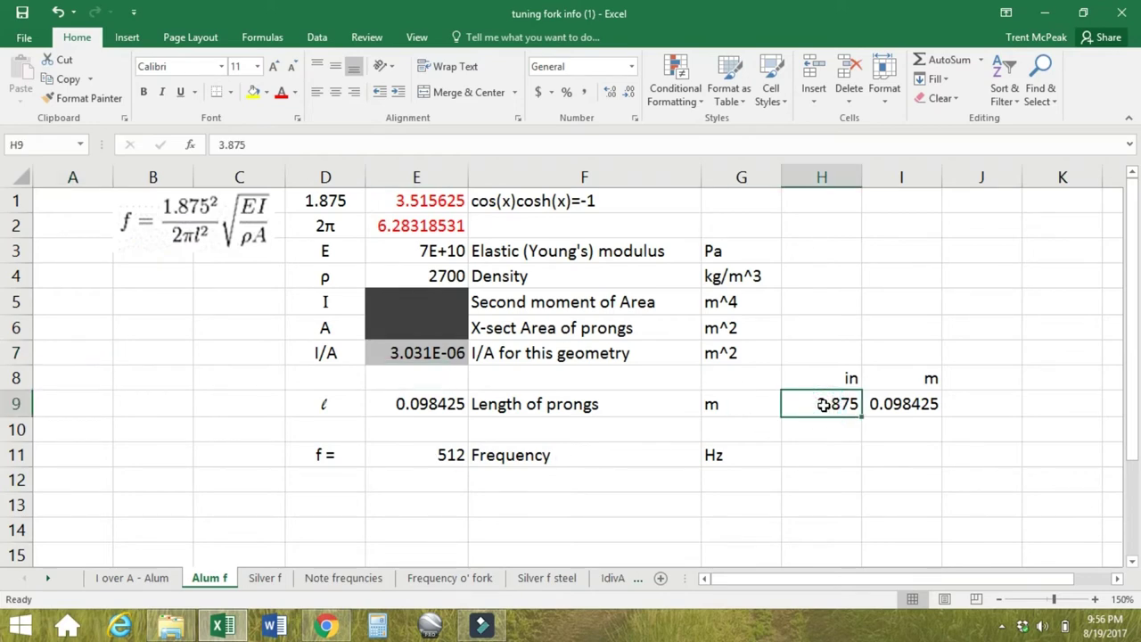
{"action": "type", "text": "3"}
{"action": "key", "text": "Return"}
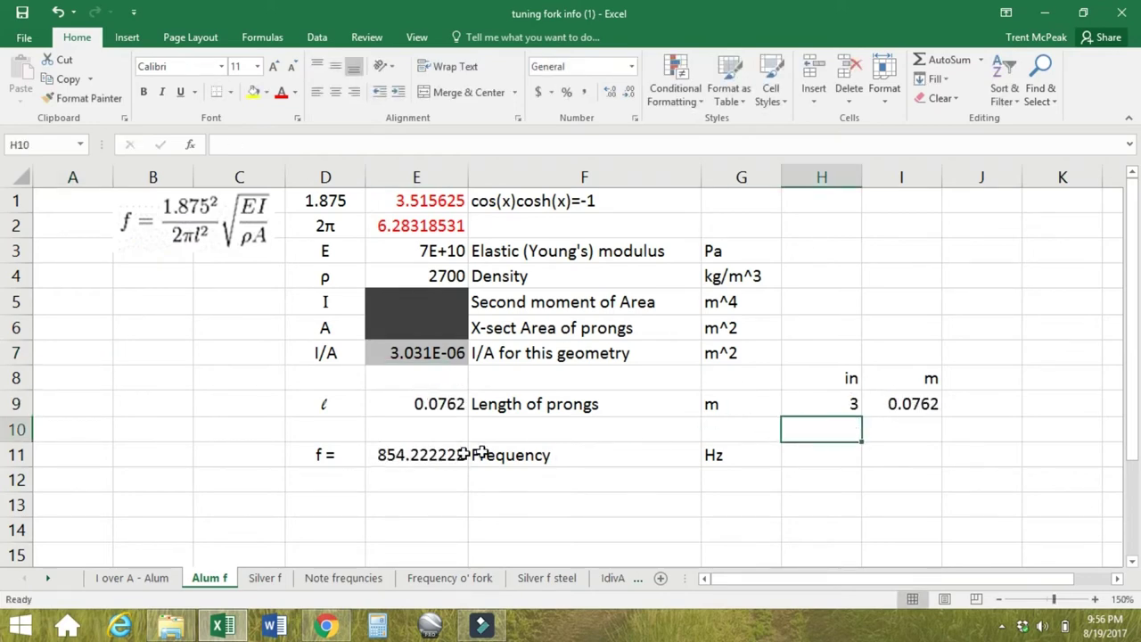
Inspect the aluminium fork's frequency formula in E11 and try a prong length of 3.01 inches in H9
{"action": "left_click", "coordinate": [395, 454]}
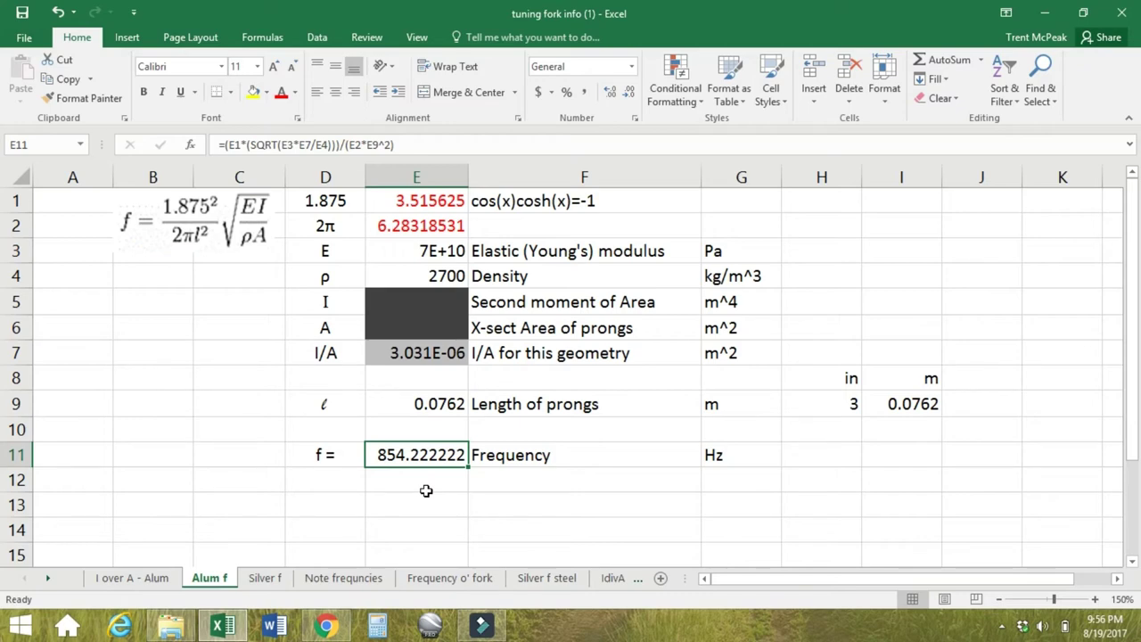
{"action": "left_click", "coordinate": [709, 408]}
{"action": "left_click", "coordinate": [822, 403]}
{"action": "type", "text": "3."}
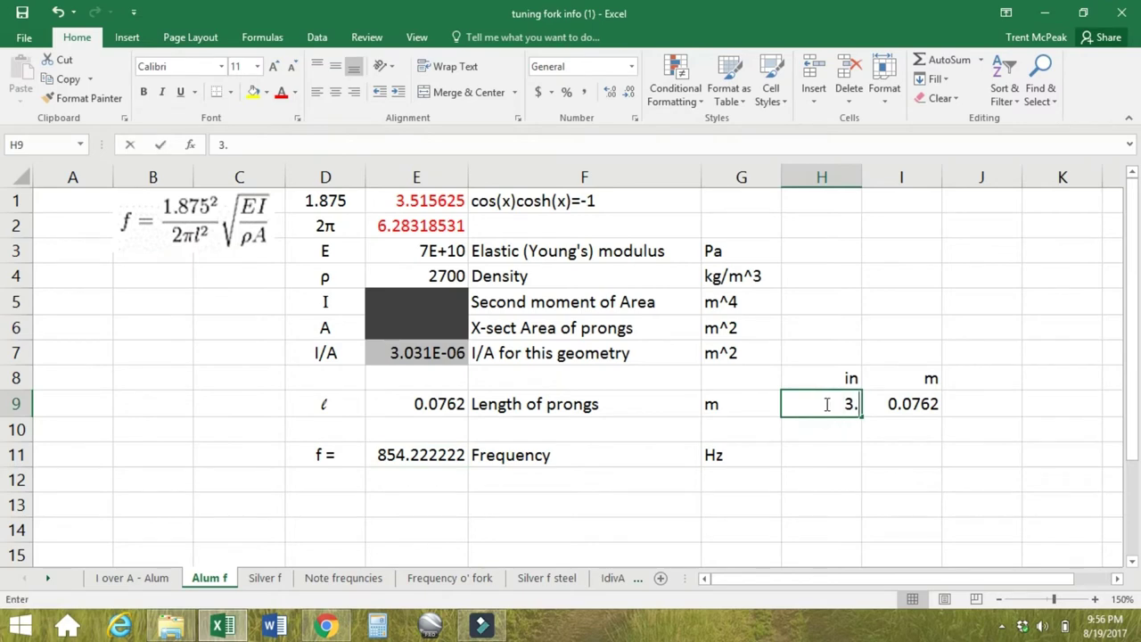
{"action": "type", "text": "01"}
{"action": "key", "text": "Return"}
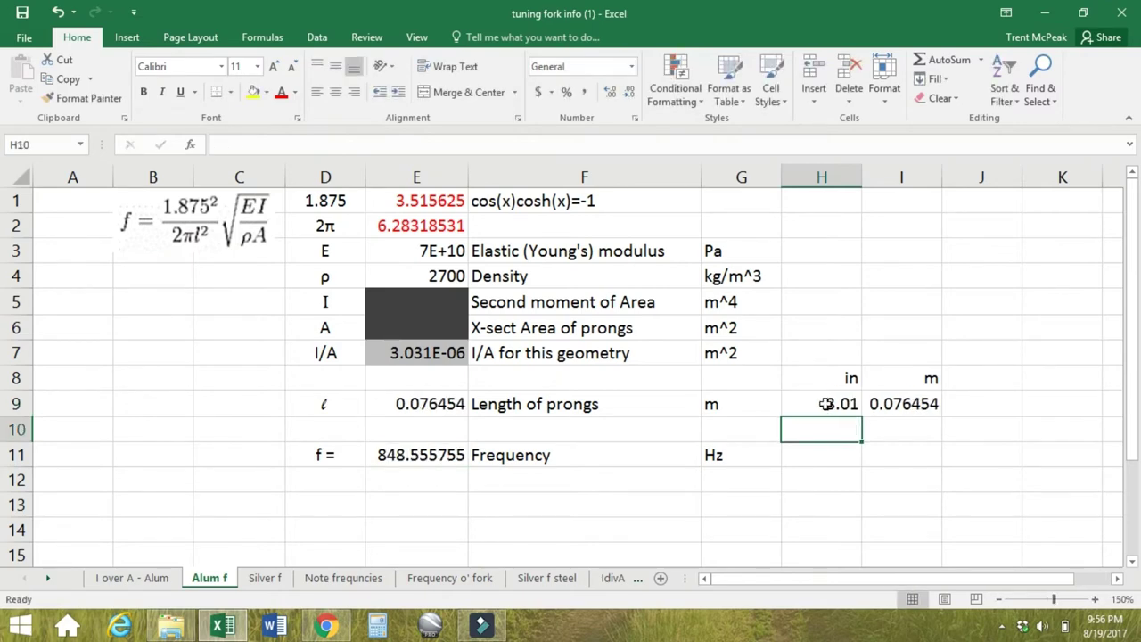
Try prong lengths of 3.02 and 3.028 inches for the aluminium fork in cell H9
{"action": "left_click", "coordinate": [824, 403]}
{"action": "type", "text": "3.02"}
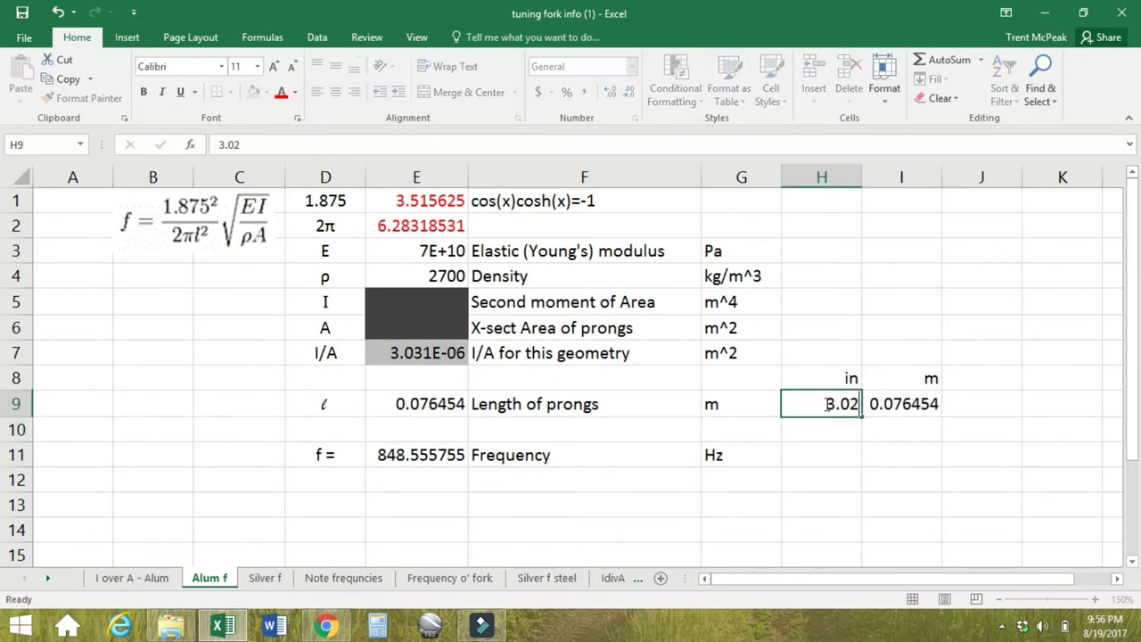
{"action": "key", "text": "Return"}
{"action": "left_click", "coordinate": [824, 403]}
{"action": "type", "text": "3."}
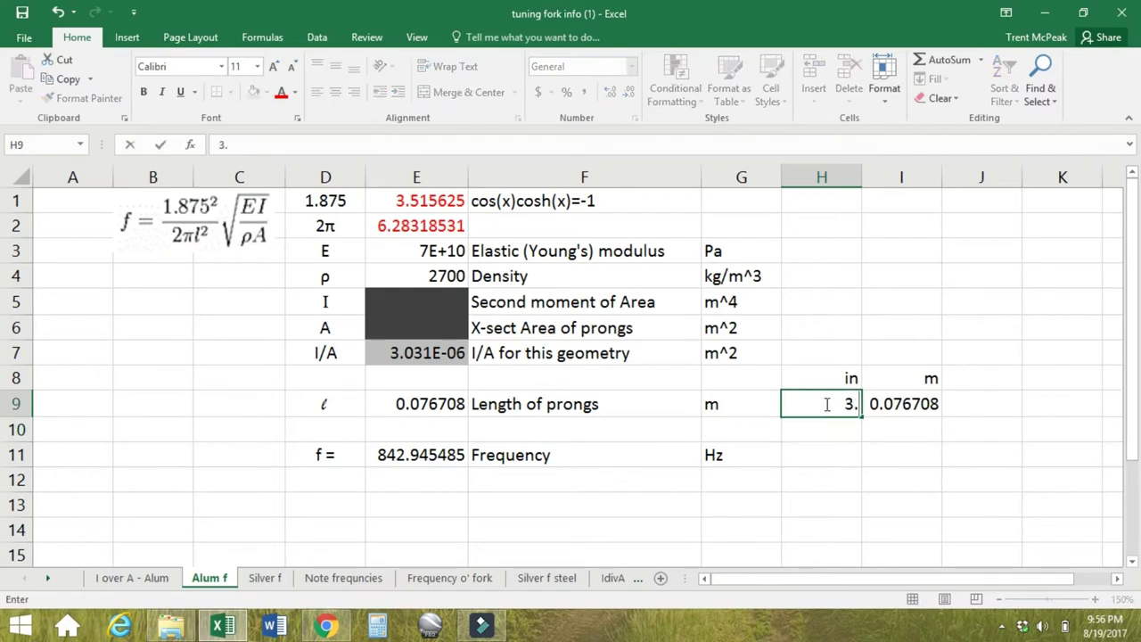
{"action": "type", "text": "028"}
{"action": "key", "text": "Return"}
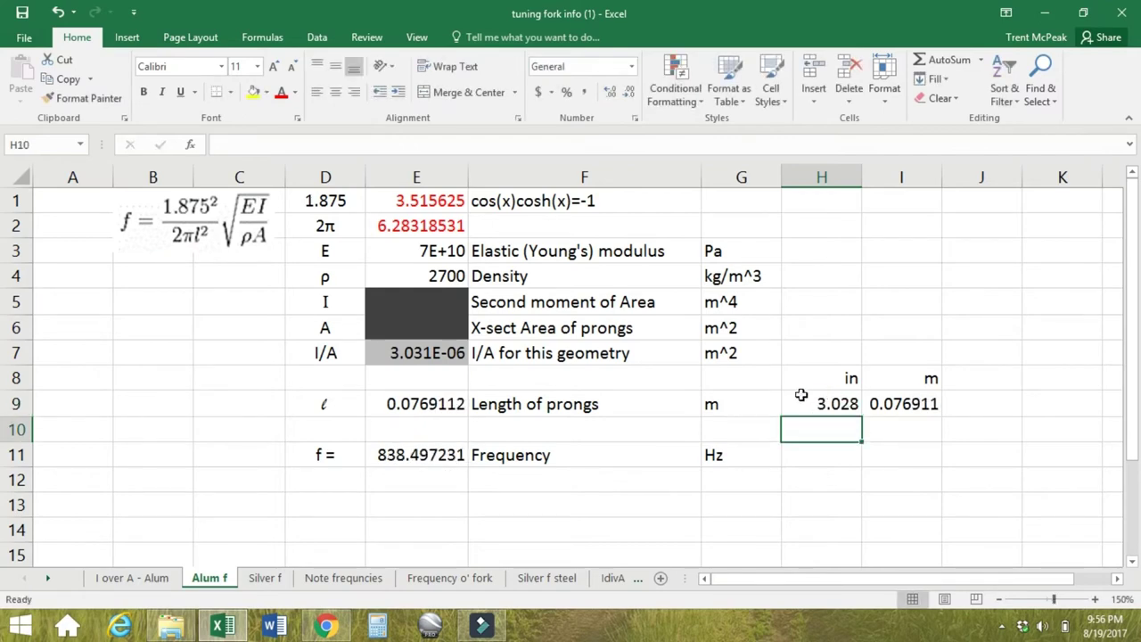
Restore the aluminium fork's prong length in H9 to 3 inches
{"action": "left_click", "coordinate": [813, 404]}
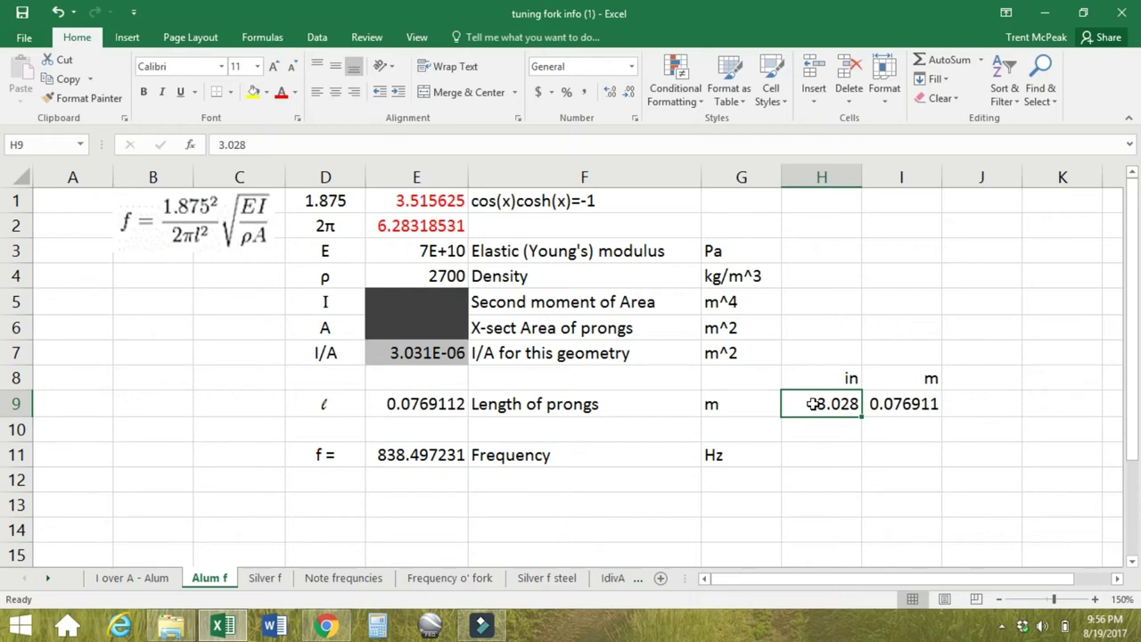
{"action": "type", "text": "3"}
{"action": "key", "text": "Return"}
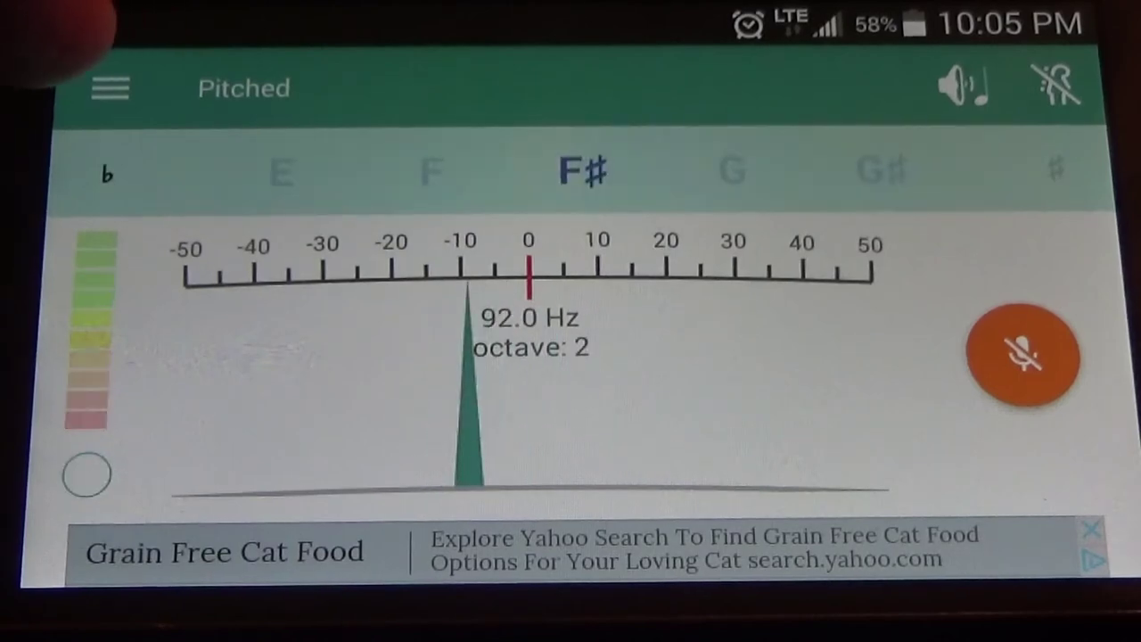
In the Pitched tuner app, set the microphone's volume sensitivity to High and return to the tuner display
{"action": "left_click", "coordinate": [103, 87]}
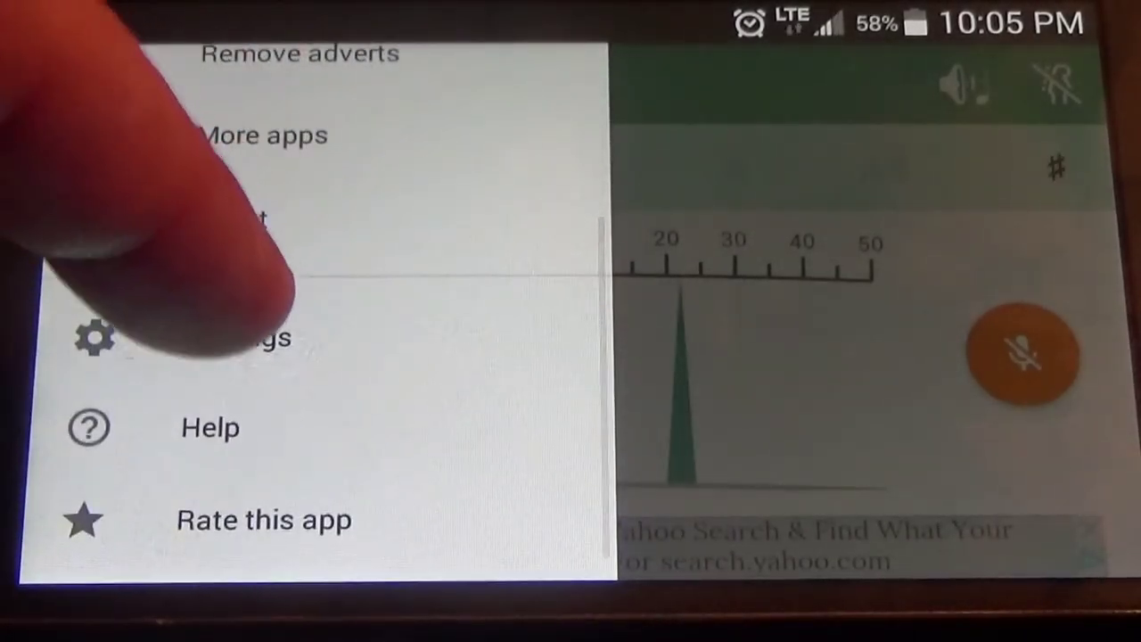
{"action": "left_click", "coordinate": [267, 334]}
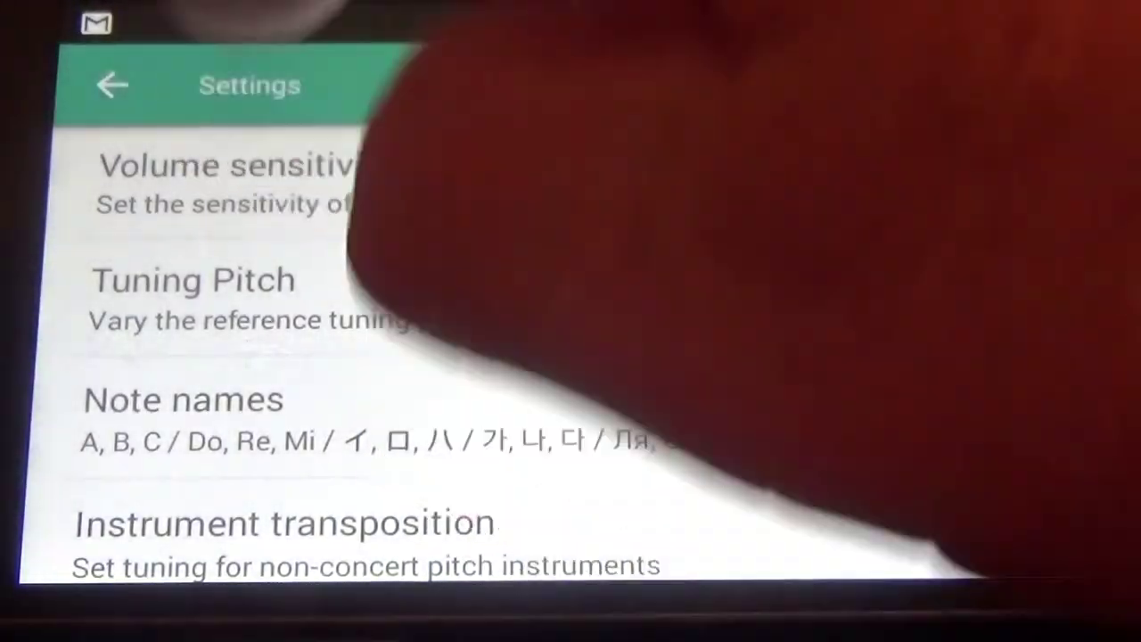
{"action": "left_click", "coordinate": [428, 183]}
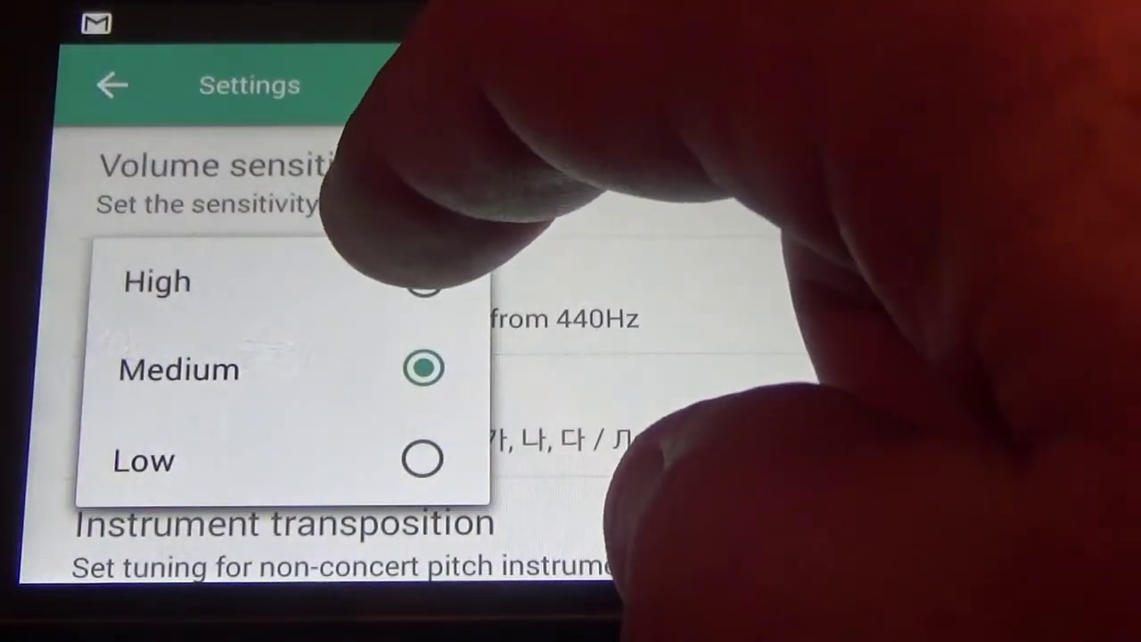
{"action": "left_click", "coordinate": [423, 281]}
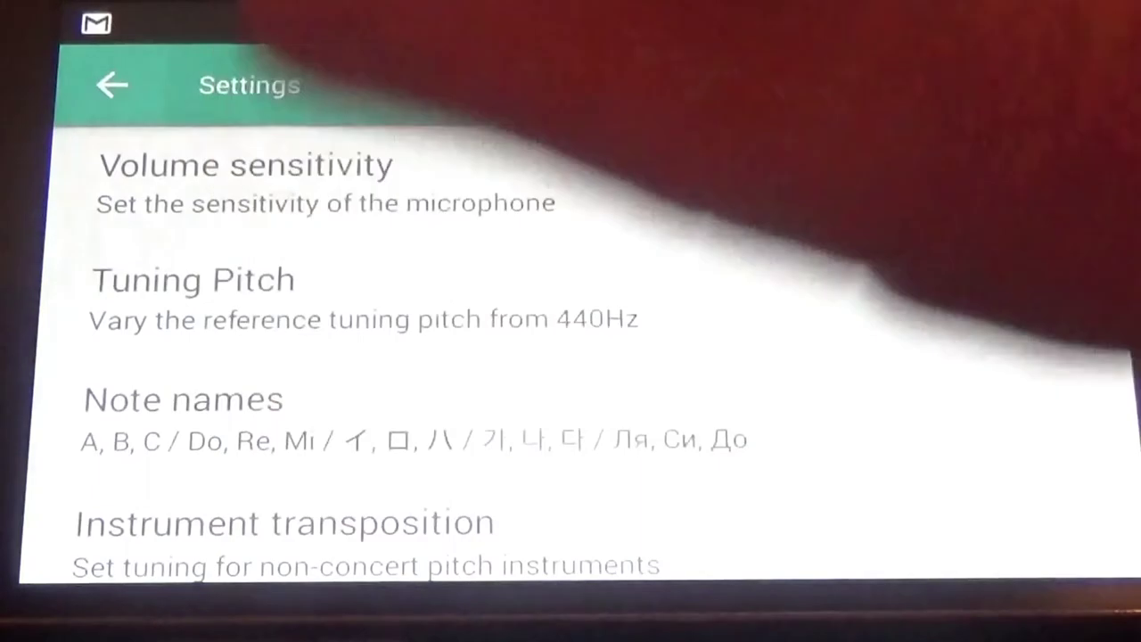
{"action": "left_click", "coordinate": [112, 85]}
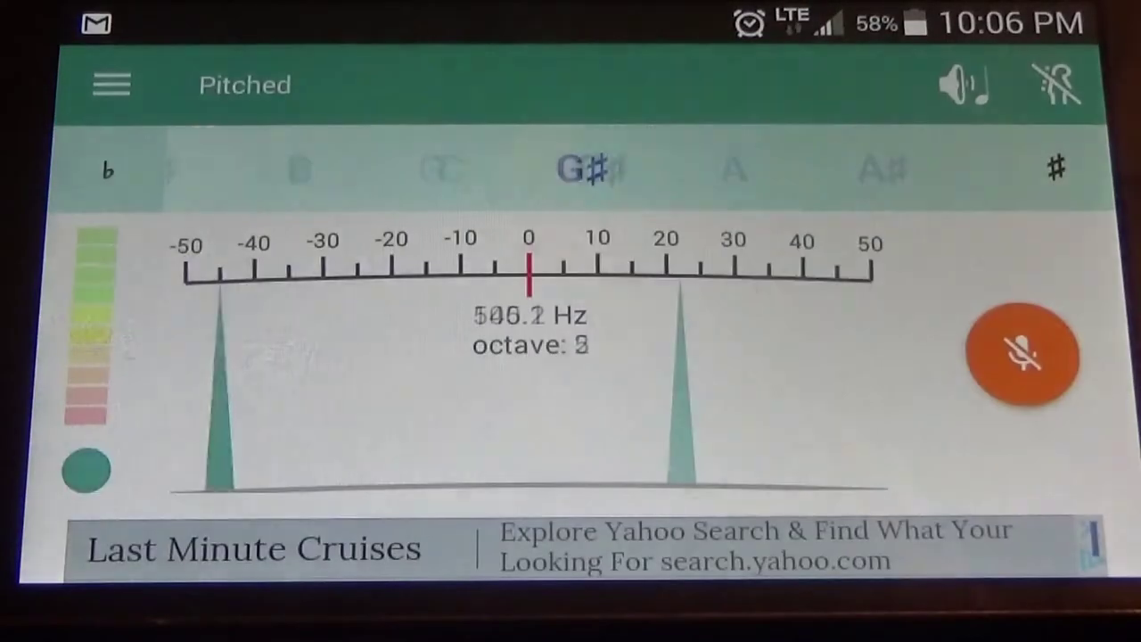